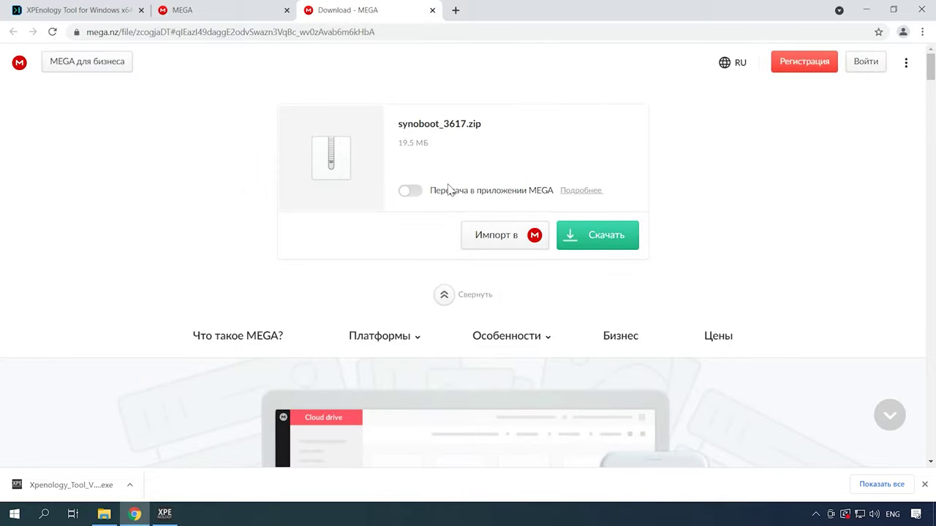
Step: Download synoboot_3617.zip from MEGA and the DSM 6.2 23739 package for DS3617XS
{"action": "left_click", "coordinate": [604, 243]}
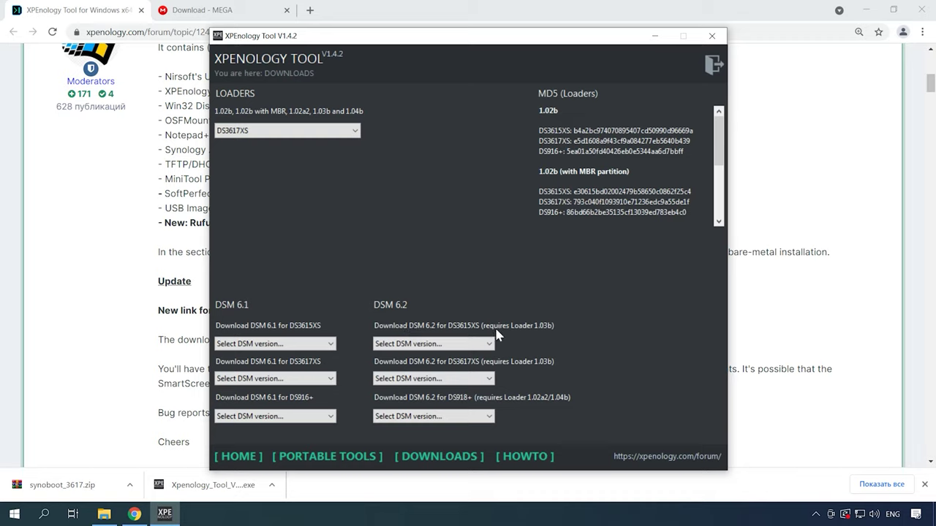
{"action": "left_click", "coordinate": [488, 379]}
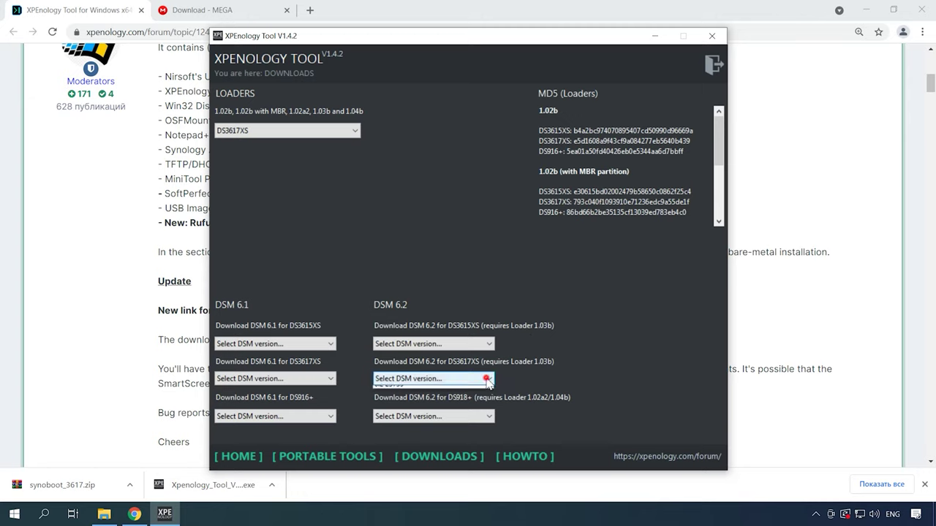
{"action": "left_click", "coordinate": [395, 400]}
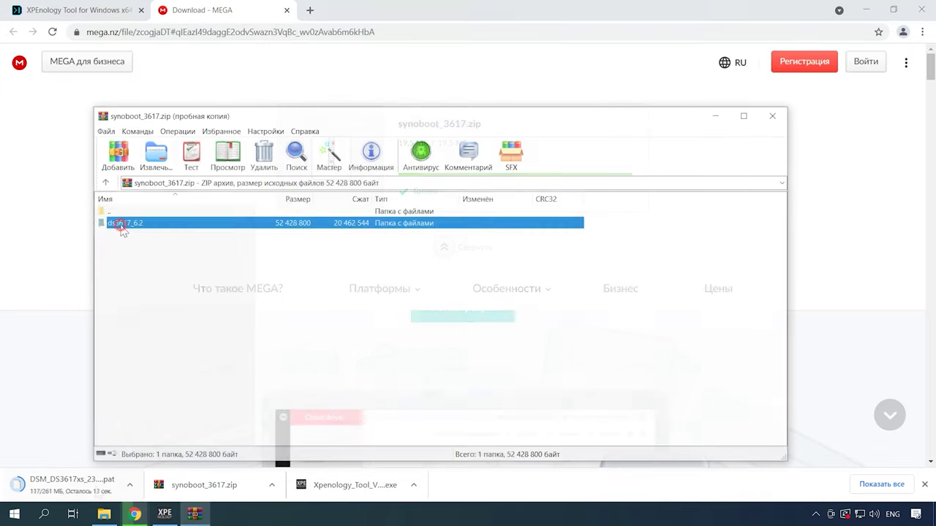
Step: Extract synoboot.img from the ds3617_6.2 folder of the archive and move DSM_DS3617xs_23739.pat from the downloads into the XPEnology folder
{"action": "double_click", "coordinate": [121, 223]}
{"action": "left_click_drag", "start_coordinate": [126, 224], "coordinate": [290, 295]}
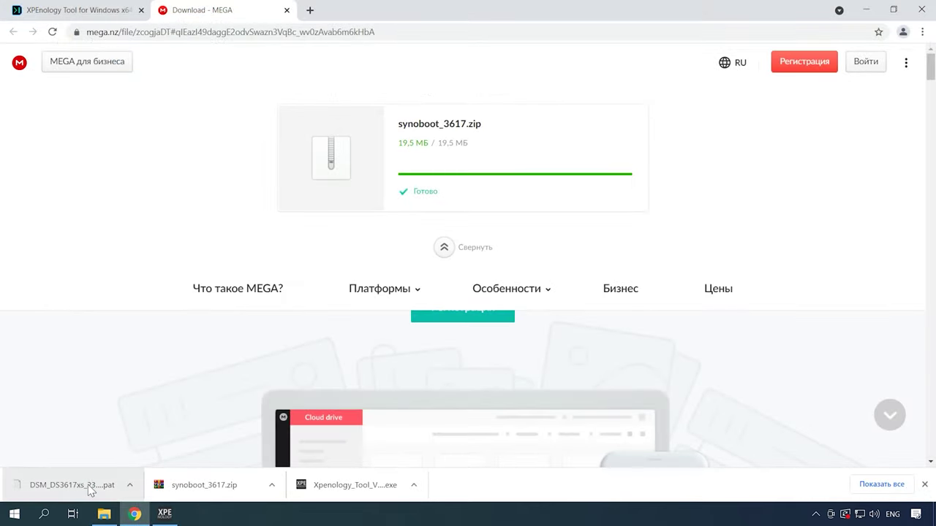
{"action": "right_click", "coordinate": [88, 484]}
{"action": "left_click", "coordinate": [136, 451]}
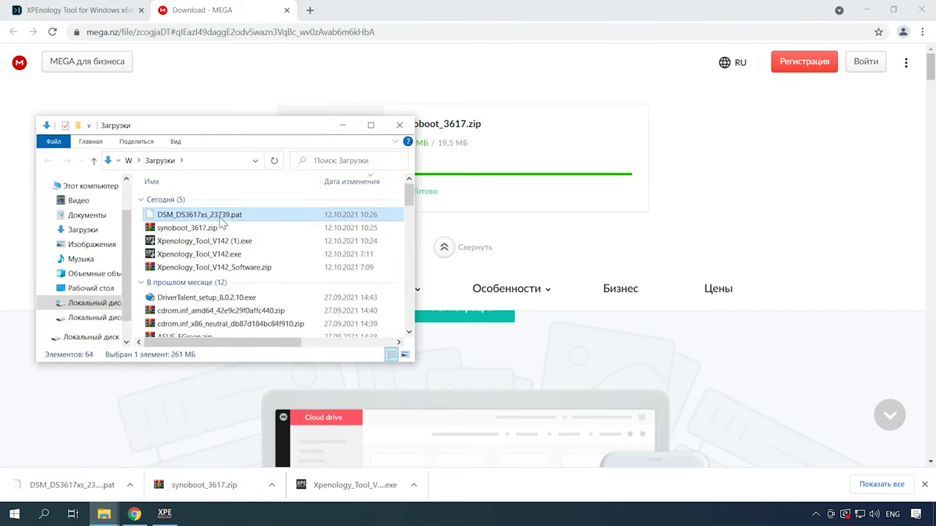
{"action": "left_click_drag", "start_coordinate": [219, 216], "coordinate": [141, 272]}
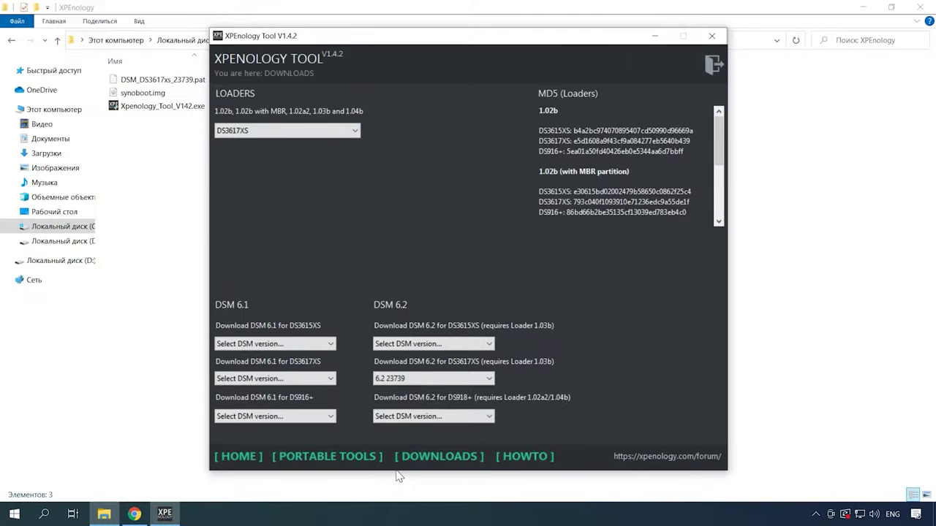
Step: Launch OSFMount from the portable tools and load synoboot.img as the image file for a new mount
{"action": "left_click", "coordinate": [342, 460]}
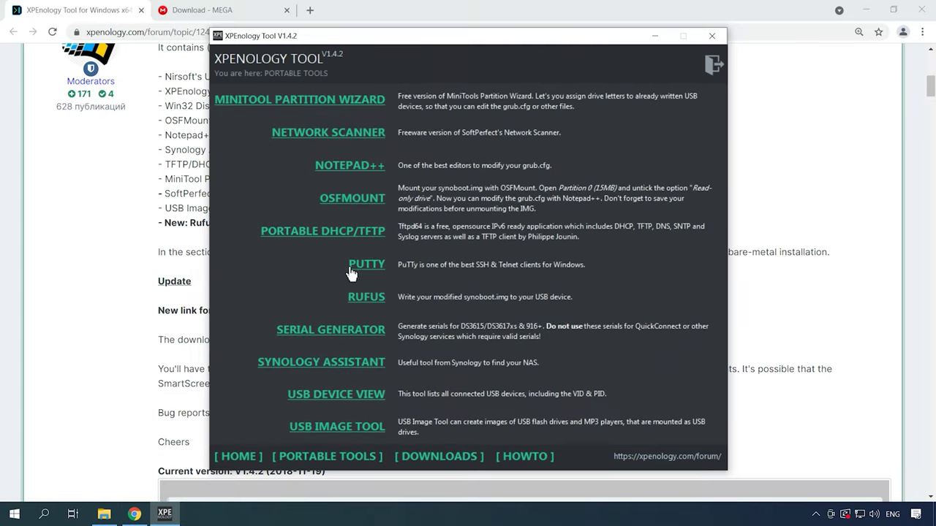
{"action": "left_click", "coordinate": [363, 207]}
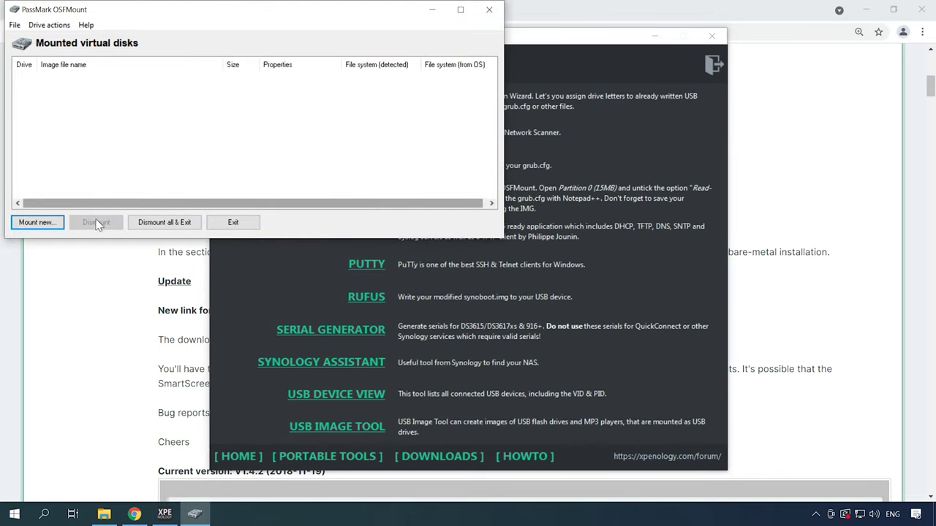
{"action": "left_click", "coordinate": [52, 227]}
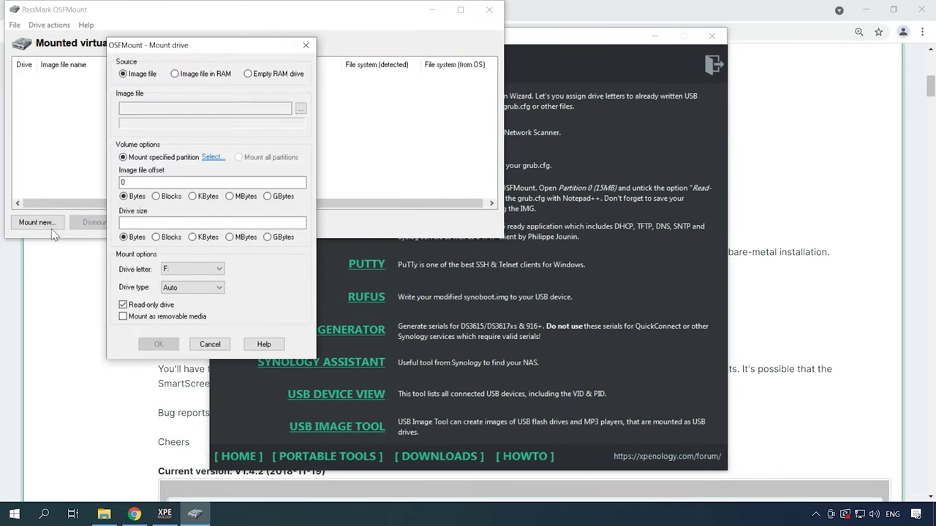
{"action": "left_click", "coordinate": [300, 108]}
{"action": "left_click", "coordinate": [216, 124]}
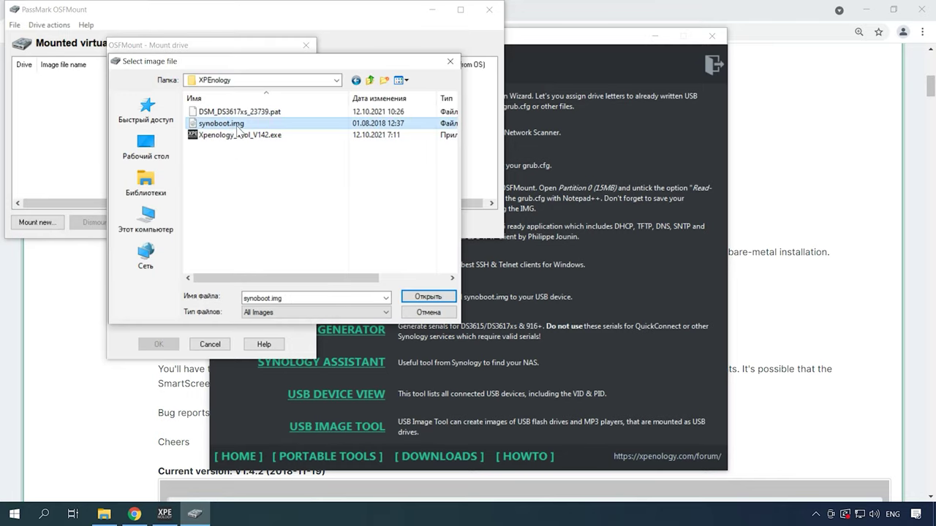
{"action": "left_click", "coordinate": [431, 298]}
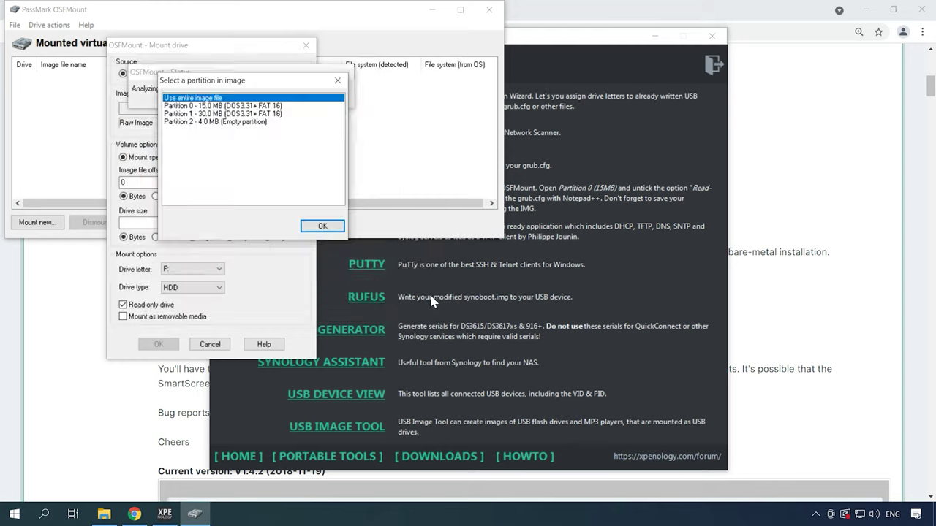
Step: Mount Partition 0 (15.0 MB) of the image as removable media with read-only disabled
{"action": "left_click", "coordinate": [253, 106]}
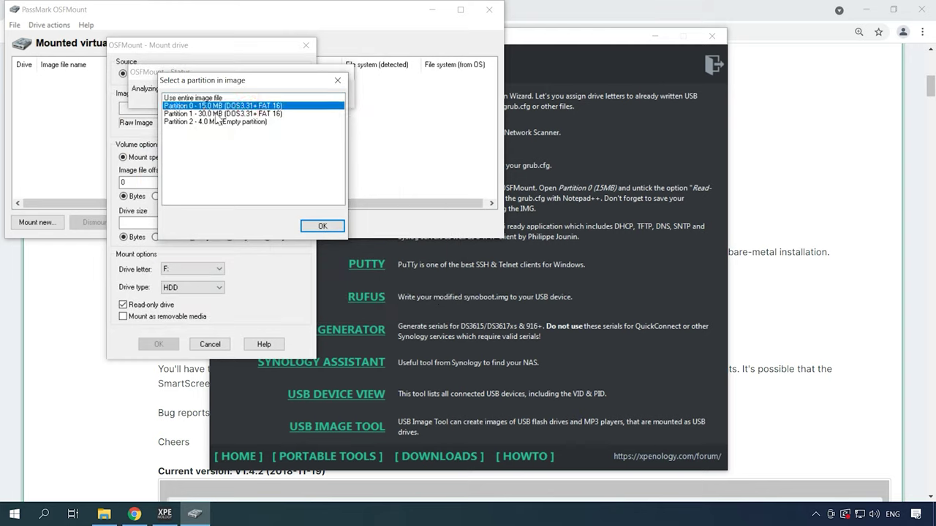
{"action": "left_click", "coordinate": [319, 226]}
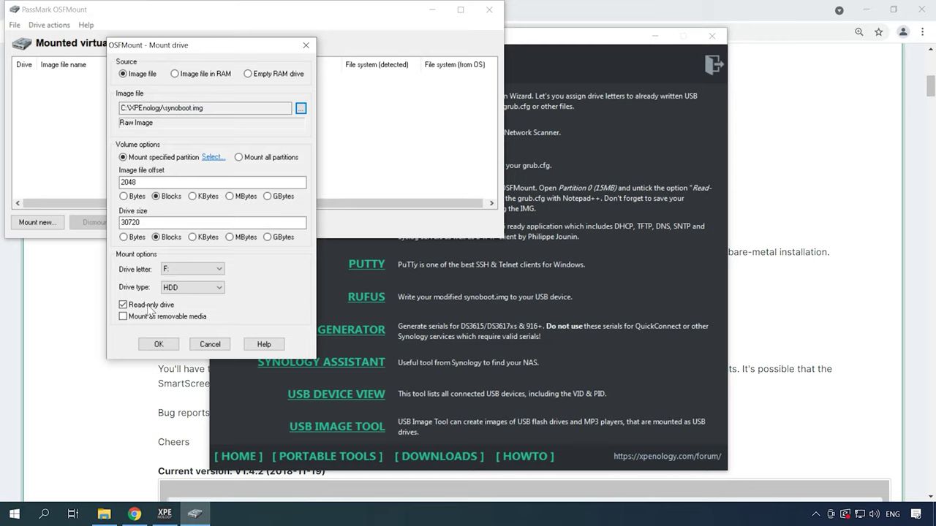
{"action": "left_click", "coordinate": [123, 305]}
{"action": "left_click", "coordinate": [123, 316]}
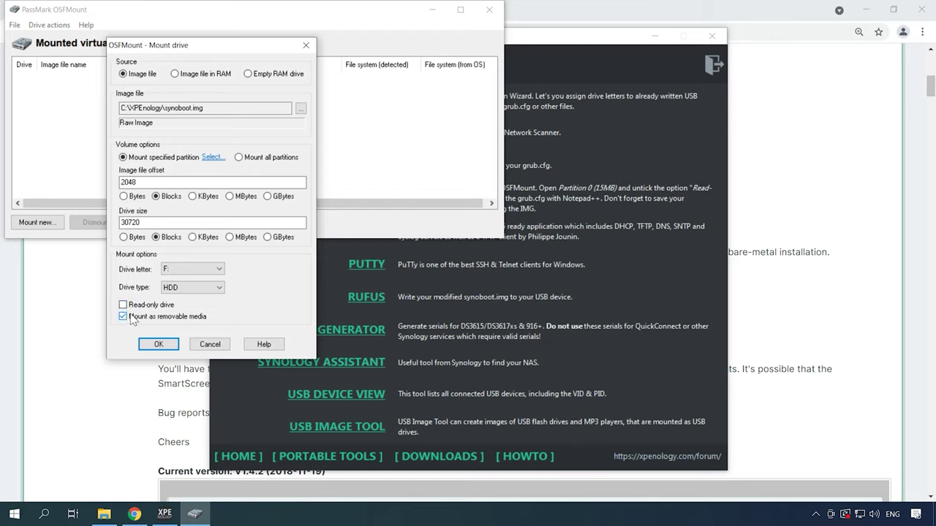
{"action": "left_click", "coordinate": [159, 345]}
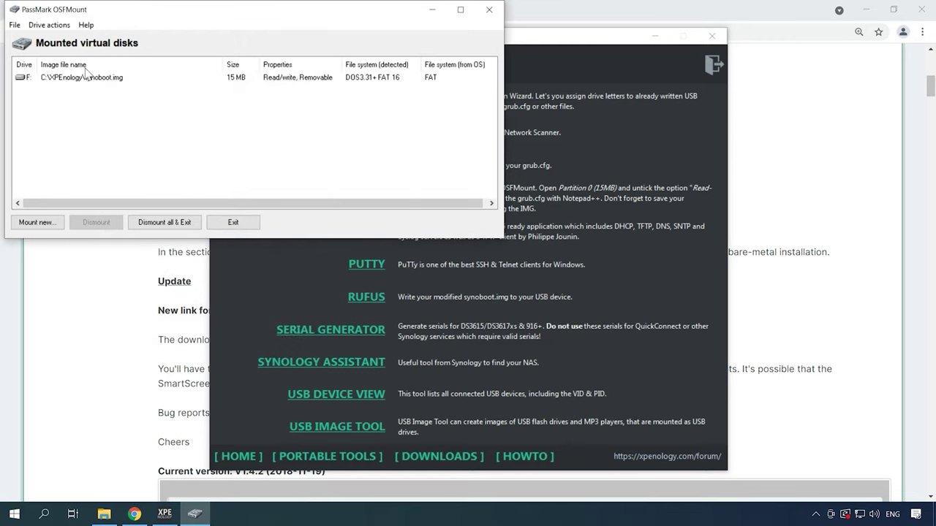
Step: Open grub.cfg from the grub folder of the mounted F: drive in Notepad++
{"action": "double_click", "coordinate": [76, 77]}
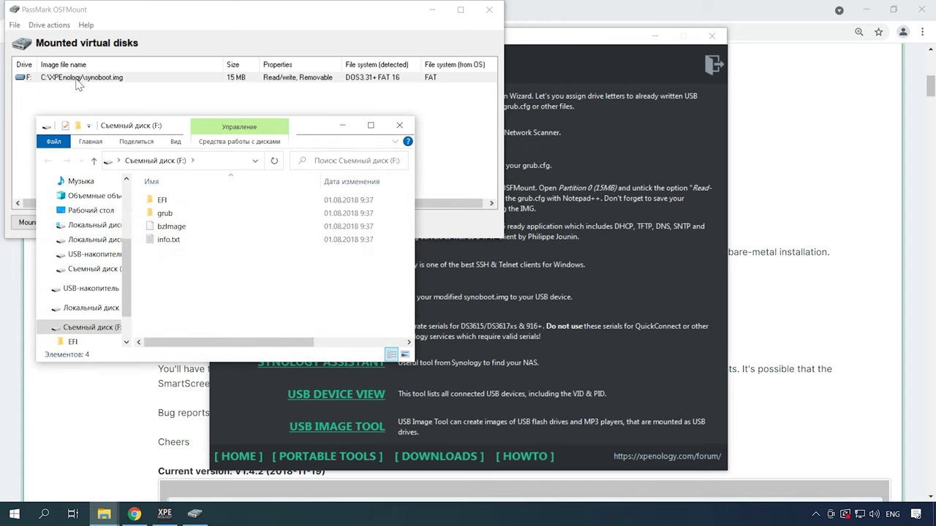
{"action": "double_click", "coordinate": [168, 213]}
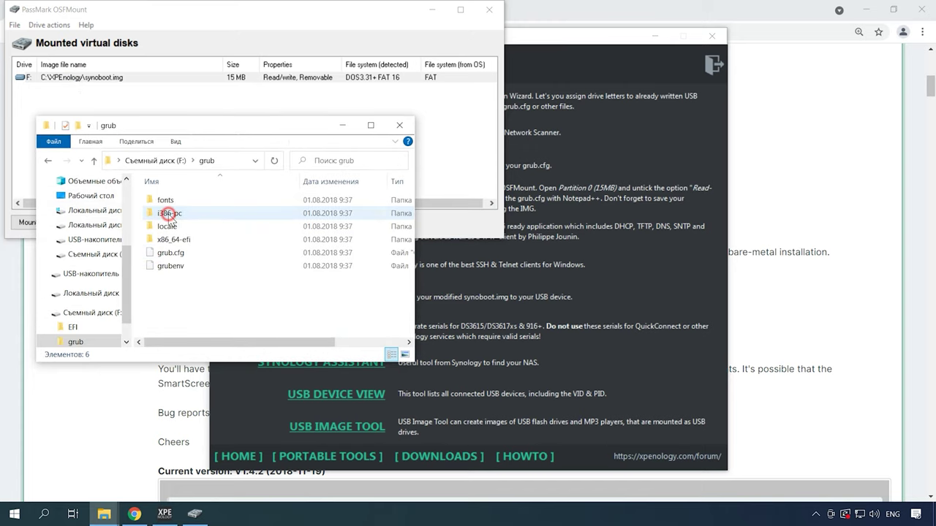
{"action": "right_click", "coordinate": [175, 256]}
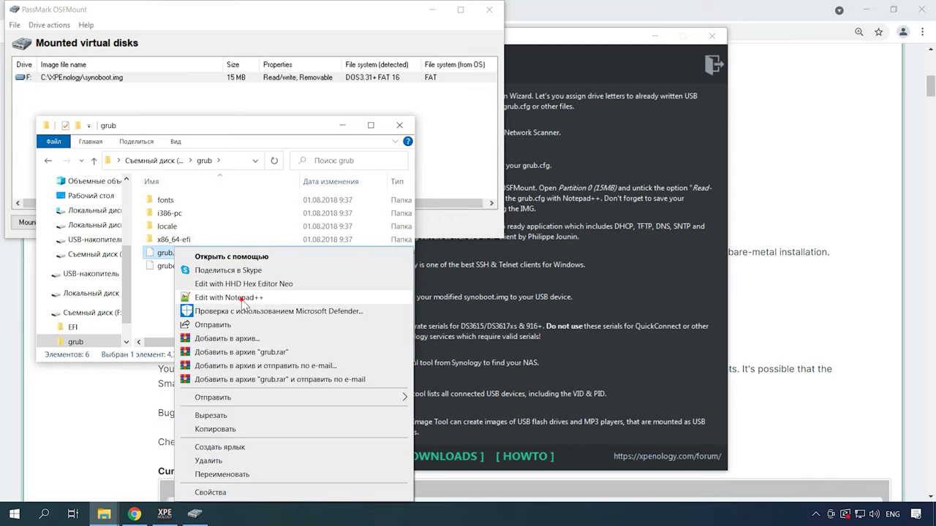
{"action": "left_click", "coordinate": [242, 299]}
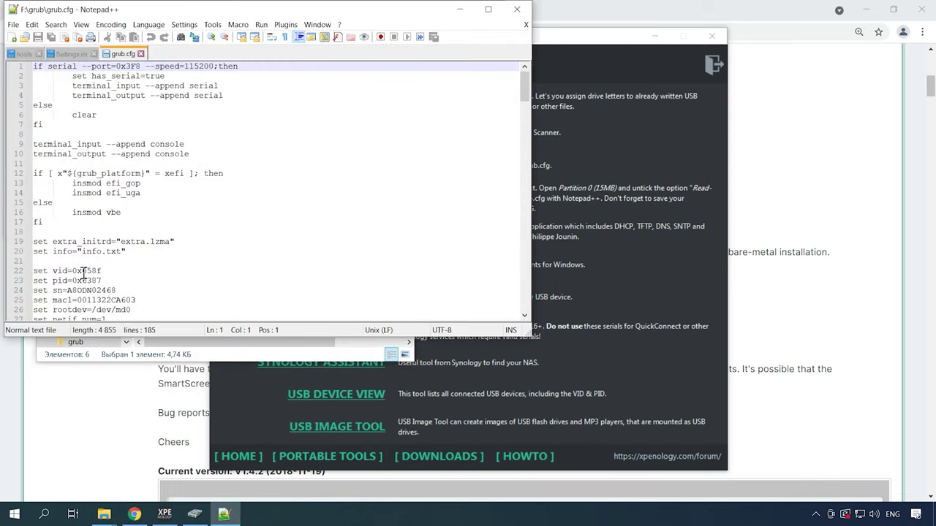
Step: Launch USB Device View and open the properties of the E: mass storage device to look up its vendor and product IDs
{"action": "left_click_drag", "start_coordinate": [105, 271], "coordinate": [55, 282]}
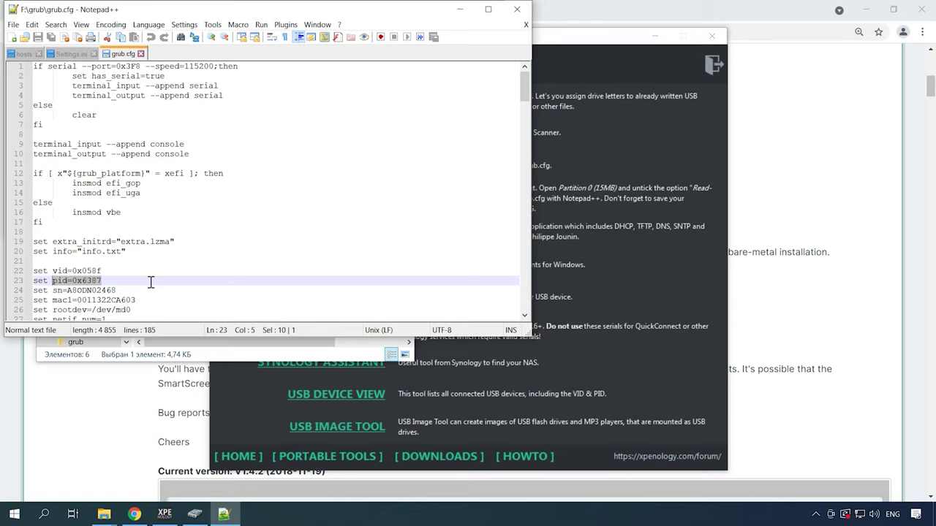
{"action": "left_click", "coordinate": [216, 397]}
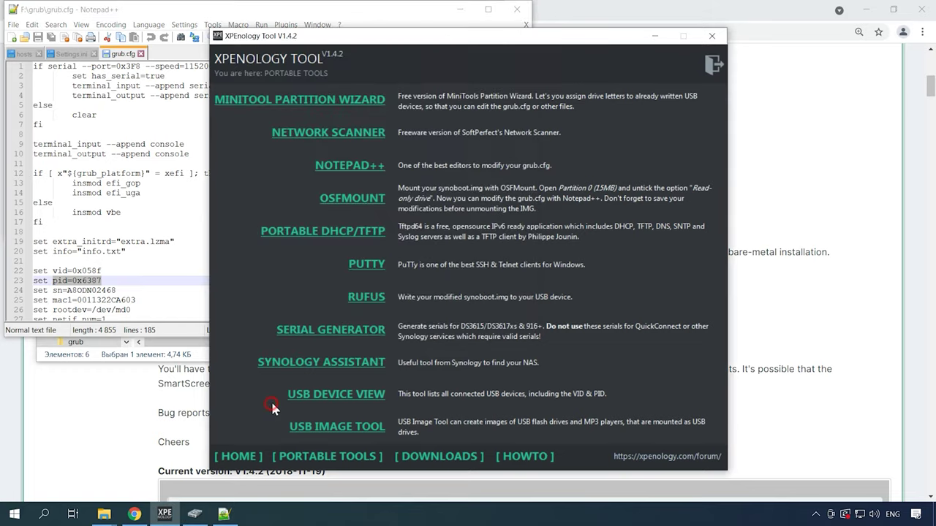
{"action": "left_click", "coordinate": [354, 398]}
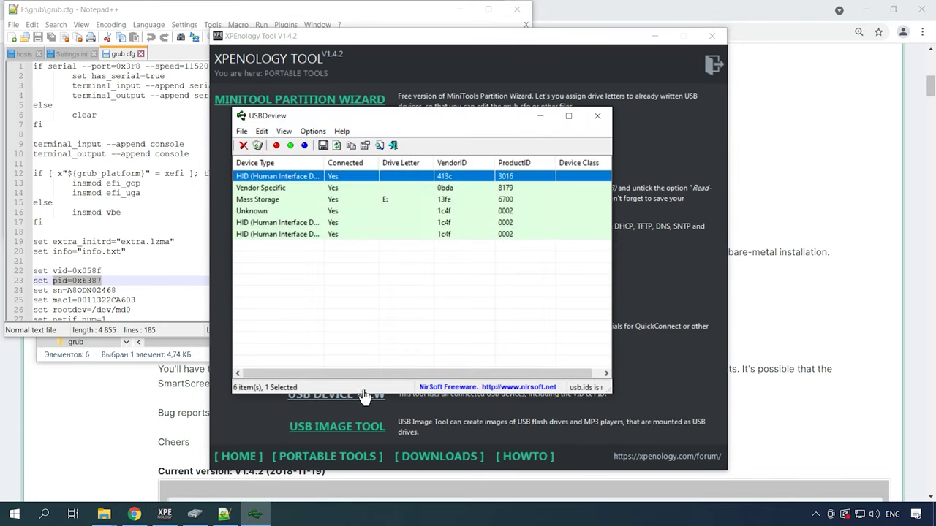
{"action": "left_click", "coordinate": [259, 202]}
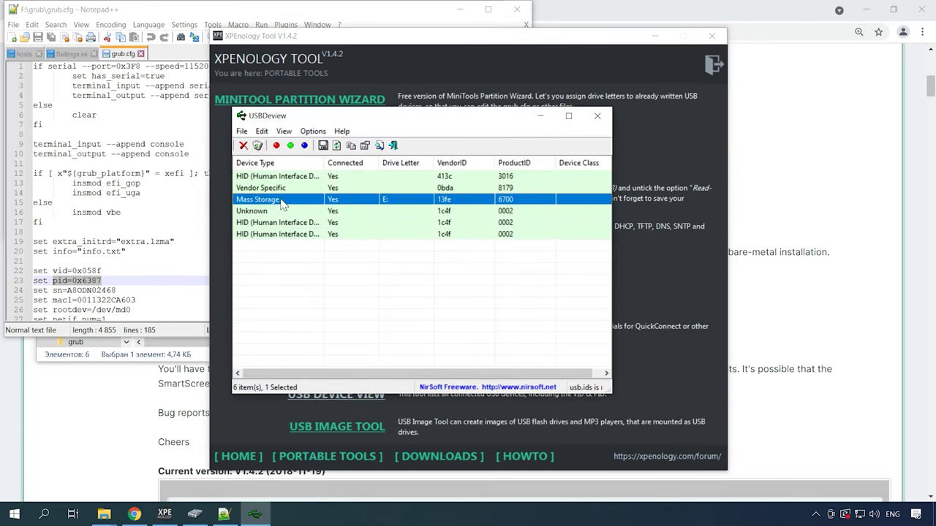
{"action": "double_click", "coordinate": [275, 201]}
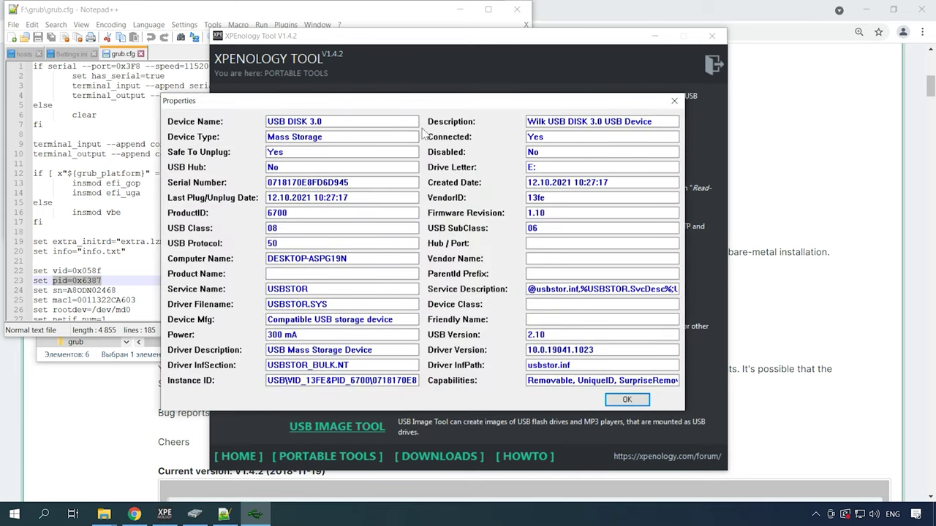
{"action": "double_click", "coordinate": [537, 197]}
{"action": "double_click", "coordinate": [296, 210]}
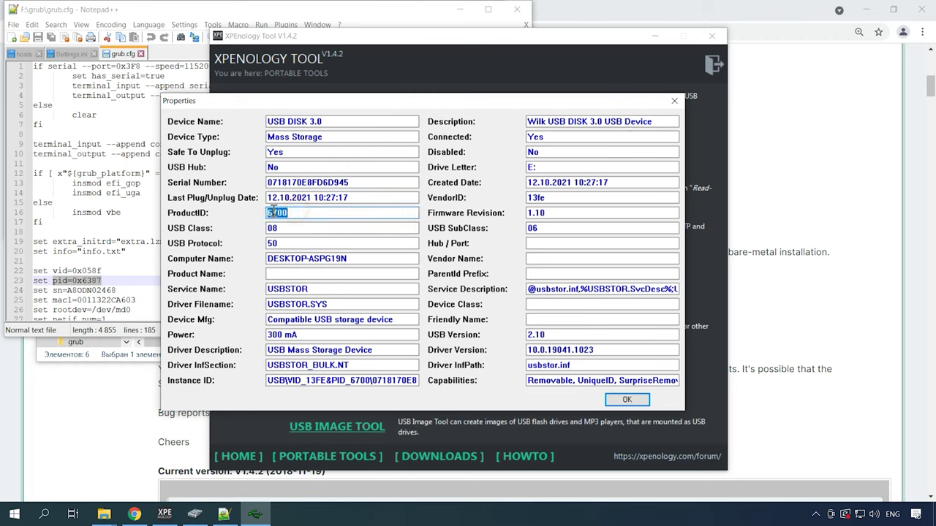
Step: Copy the flash drive's VendorID into the vid line of grub.cfg so that it reads 0x13fe
{"action": "double_click", "coordinate": [534, 198]}
{"action": "key", "text": "ctrl+c"}
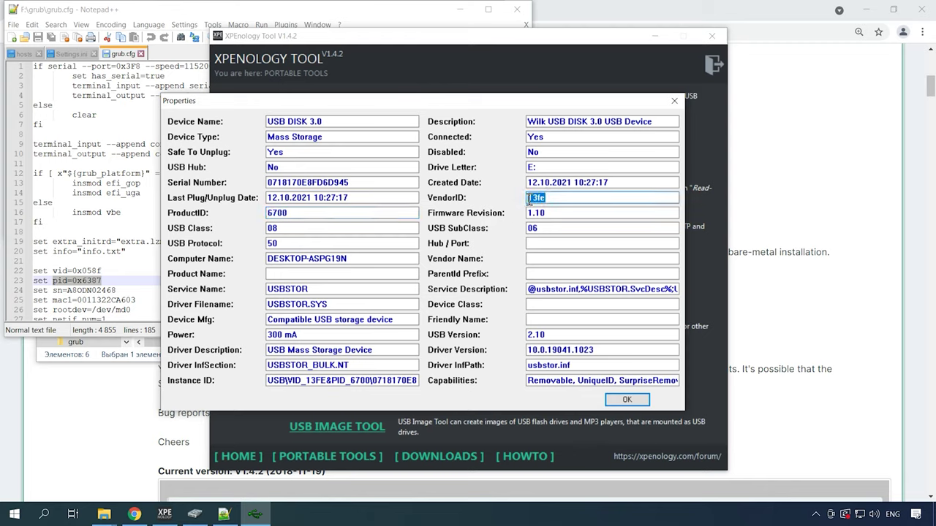
{"action": "left_click", "coordinate": [104, 271]}
{"action": "left_click_drag", "start_coordinate": [103, 271], "coordinate": [86, 271]}
{"action": "key", "text": "ctrl+v"}
Step: Copy the flash drive's ProductID into the pid line of grub.cfg as 0x6700 and close the USB device viewer
{"action": "left_click", "coordinate": [598, 227]}
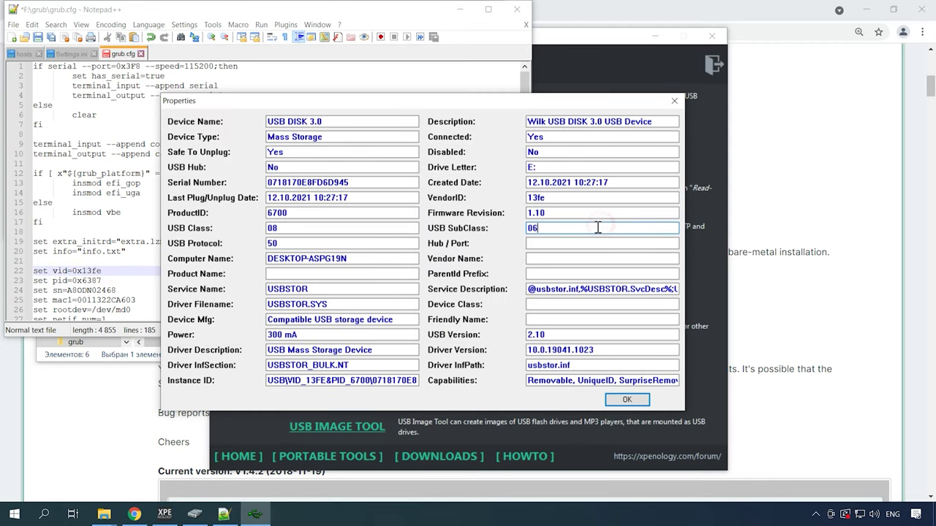
{"action": "left_click", "coordinate": [302, 212]}
{"action": "left_click_drag", "start_coordinate": [285, 212], "coordinate": [242, 222]}
{"action": "key", "text": "ctrl+c"}
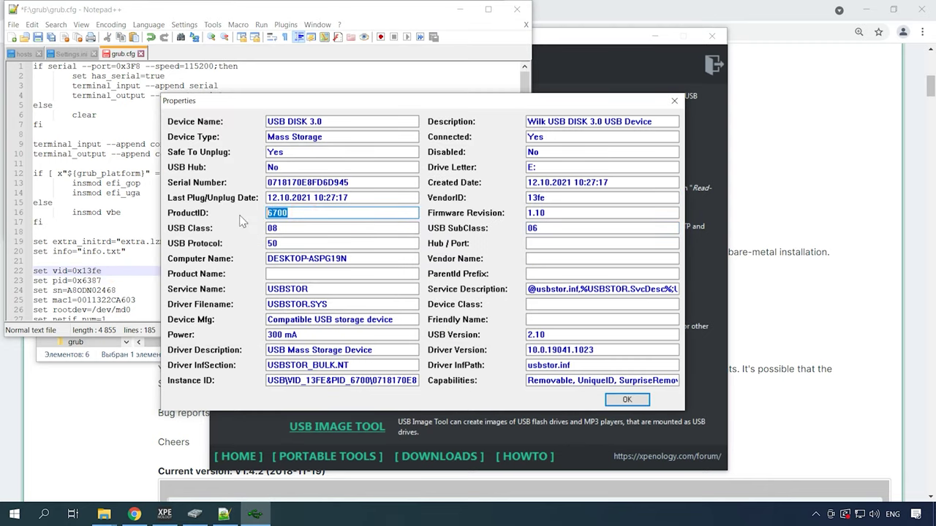
{"action": "left_click", "coordinate": [105, 280]}
{"action": "left_click_drag", "start_coordinate": [105, 280], "coordinate": [87, 281]}
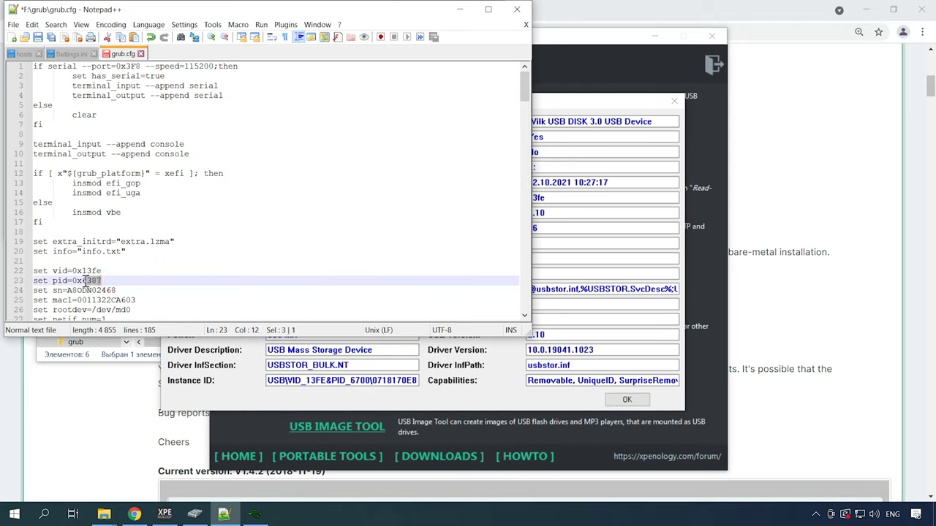
{"action": "key", "text": "ctrl+v"}
{"action": "left_click", "coordinate": [616, 102]}
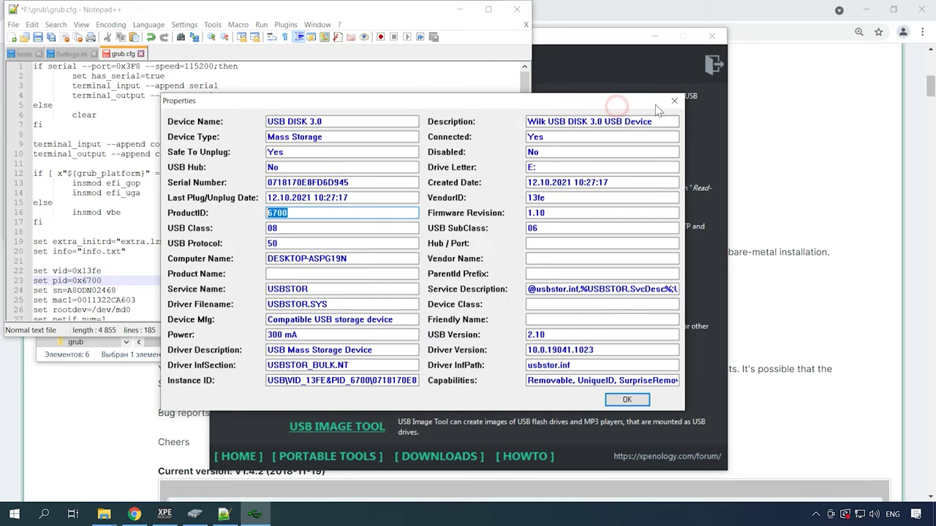
{"action": "left_click", "coordinate": [674, 100]}
{"action": "left_click", "coordinate": [600, 116]}
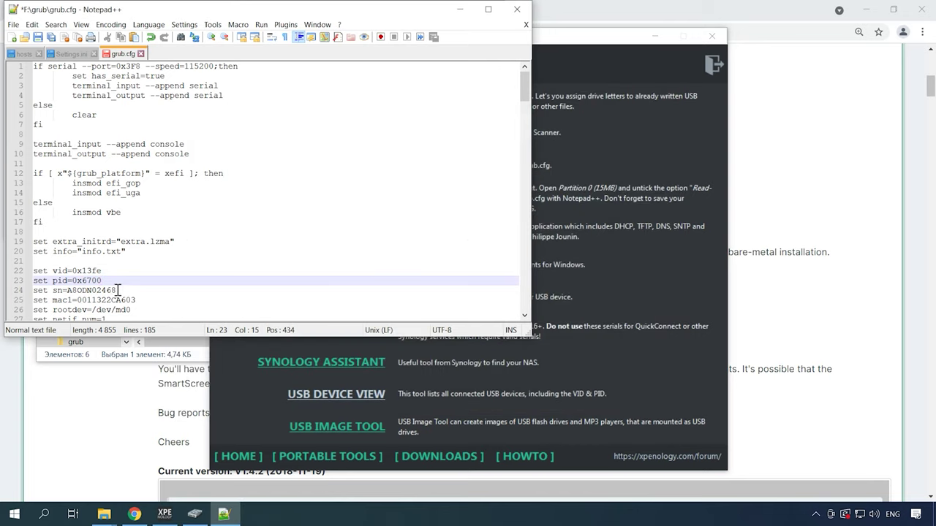
Step: Launch the Serial Generator from XPEnology Tool and generate a serial number for the DS3617xs model
{"action": "left_click_drag", "start_coordinate": [122, 290], "coordinate": [68, 294]}
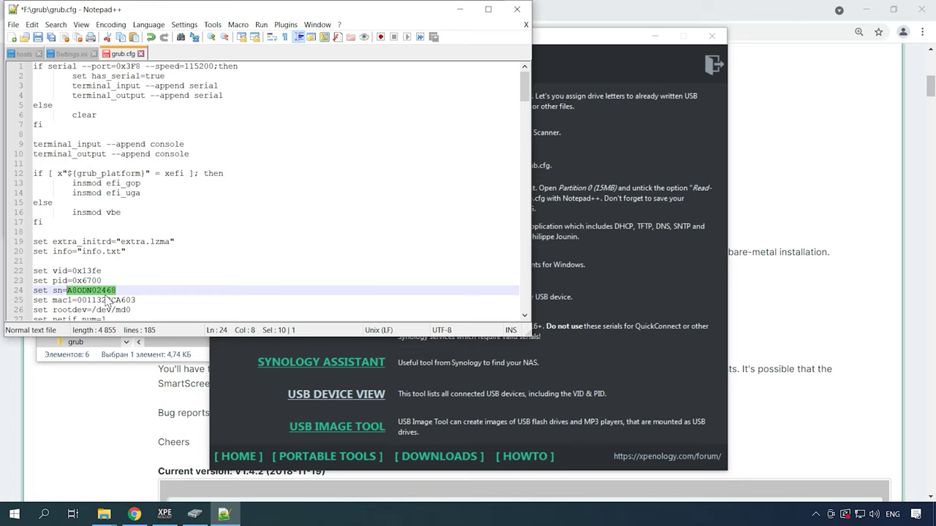
{"action": "left_click", "coordinate": [249, 400]}
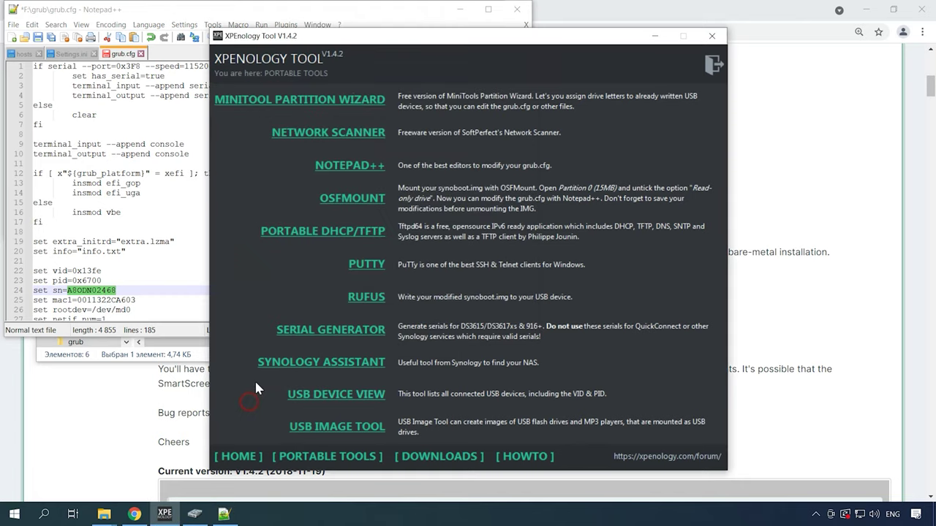
{"action": "left_click", "coordinate": [358, 338]}
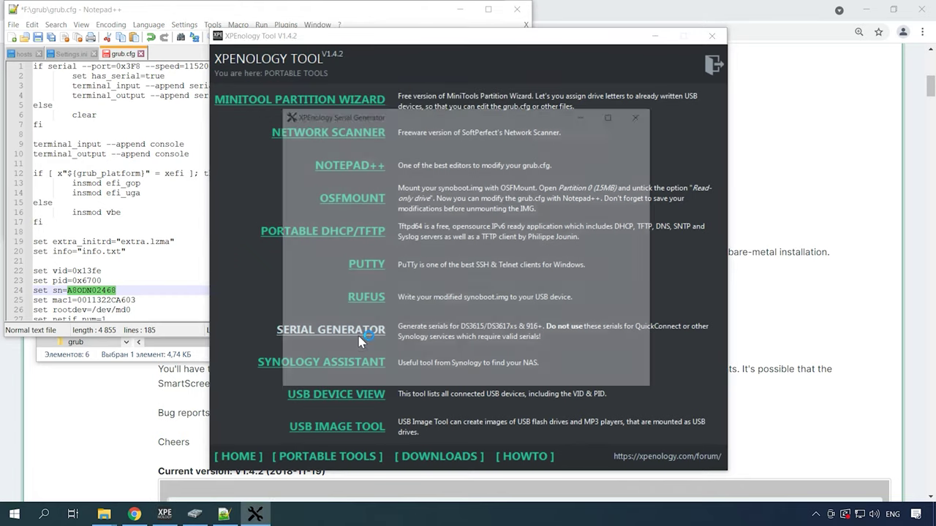
{"action": "left_click", "coordinate": [353, 202]}
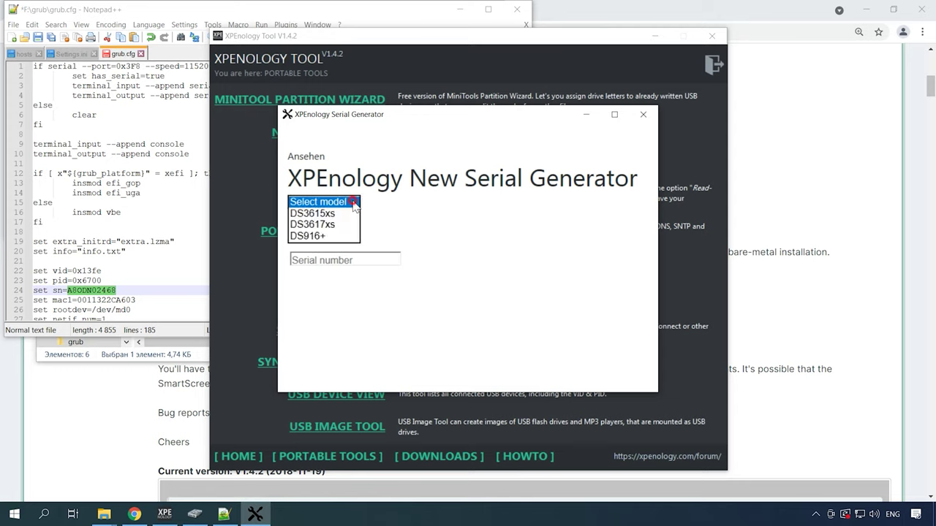
{"action": "left_click", "coordinate": [323, 224]}
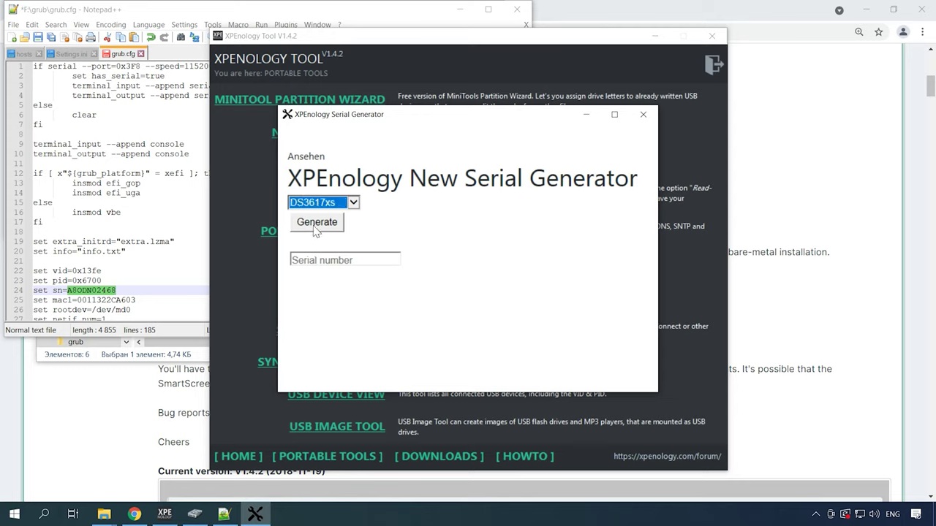
{"action": "left_click", "coordinate": [317, 229]}
{"action": "left_click", "coordinate": [322, 230]}
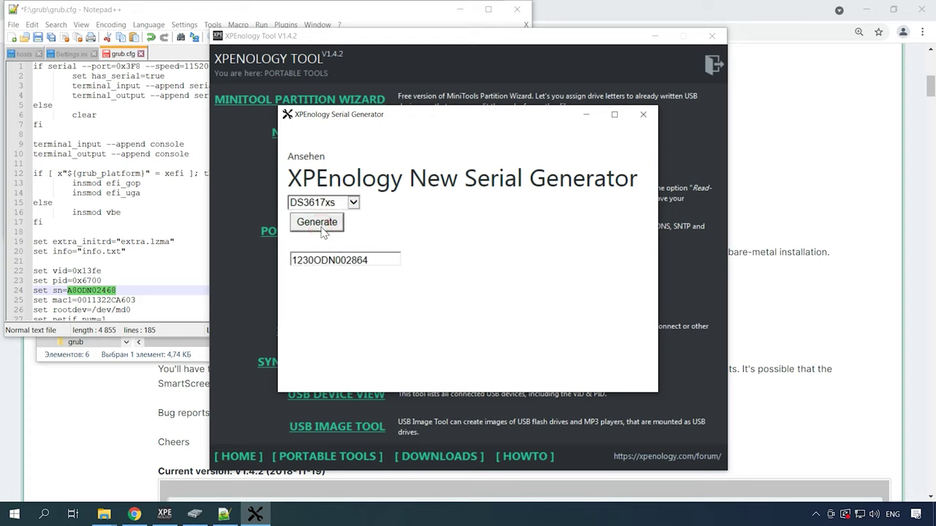
Step: Copy the generated serial number into the sn line of grub.cfg, save the file, and close the editor and the serial generator
{"action": "double_click", "coordinate": [375, 261]}
{"action": "key", "text": "ctrl+c"}
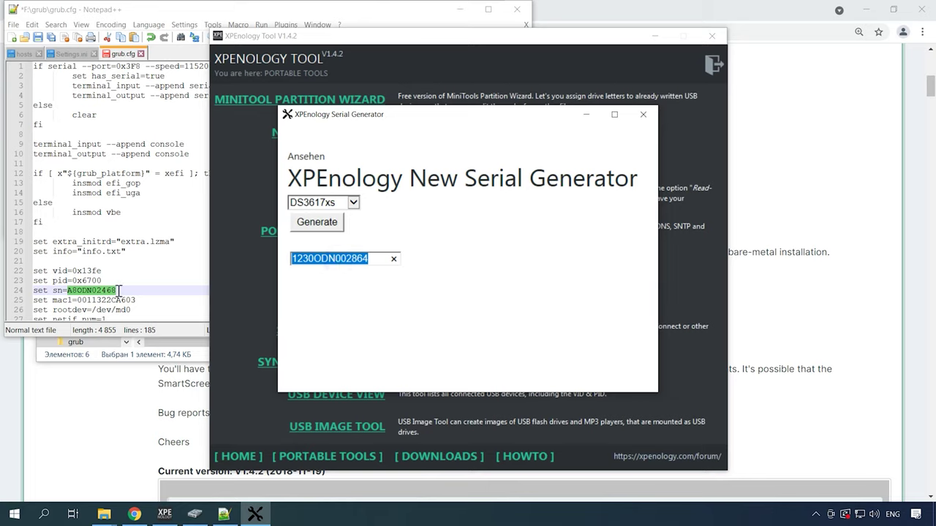
{"action": "left_click", "coordinate": [119, 291]}
{"action": "left_click_drag", "start_coordinate": [117, 291], "coordinate": [67, 290]}
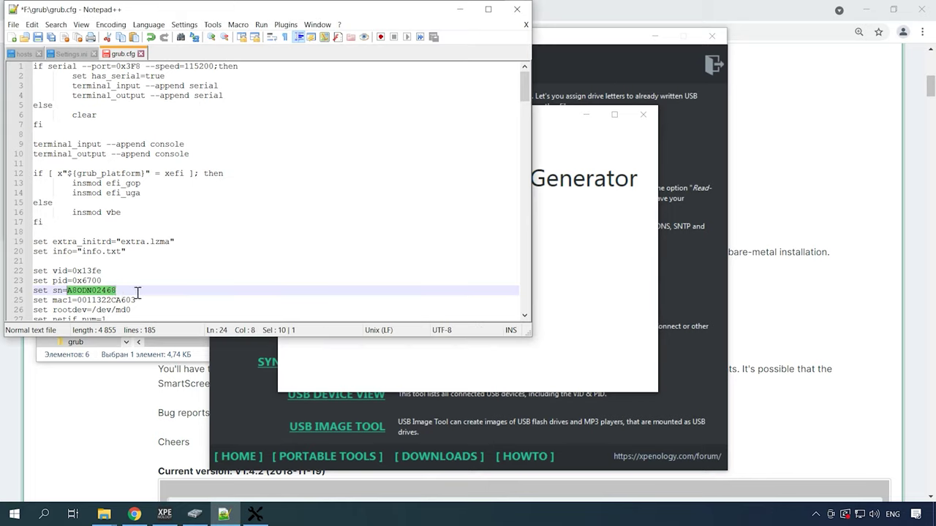
{"action": "key", "text": "ctrl+v"}
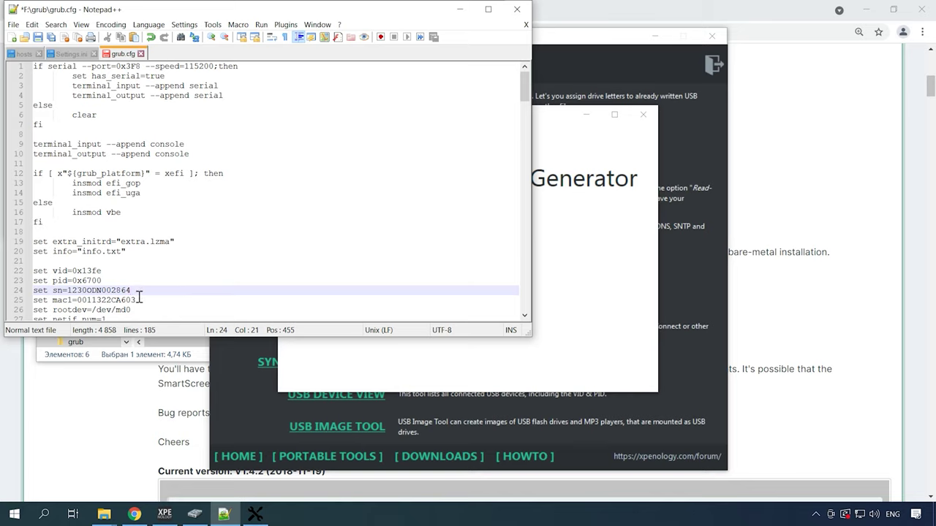
{"action": "left_click", "coordinate": [38, 38]}
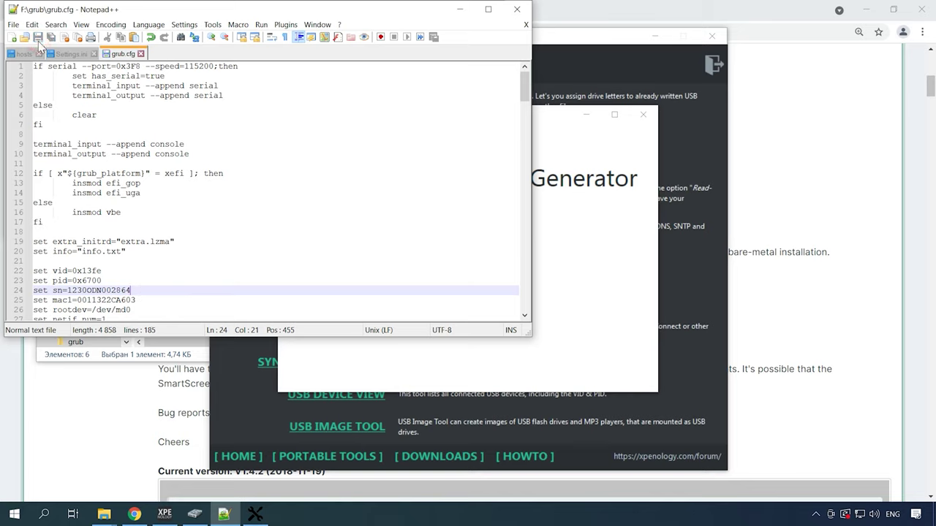
{"action": "left_click", "coordinate": [517, 8]}
{"action": "left_click", "coordinate": [642, 115]}
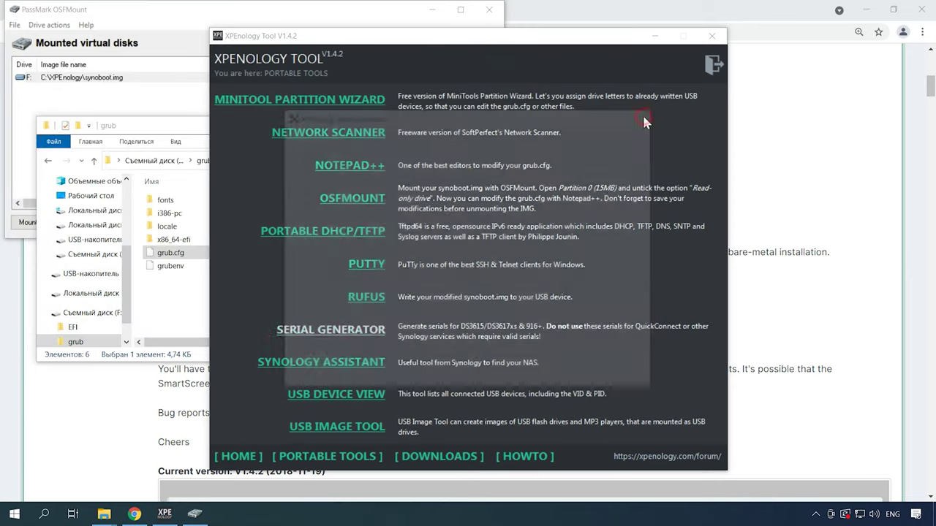
Step: Close the grub folder window, dismount all OSFMount virtual disks and exit OSFMount
{"action": "left_click", "coordinate": [157, 129]}
{"action": "left_click", "coordinate": [400, 126]}
{"action": "left_click", "coordinate": [188, 26]}
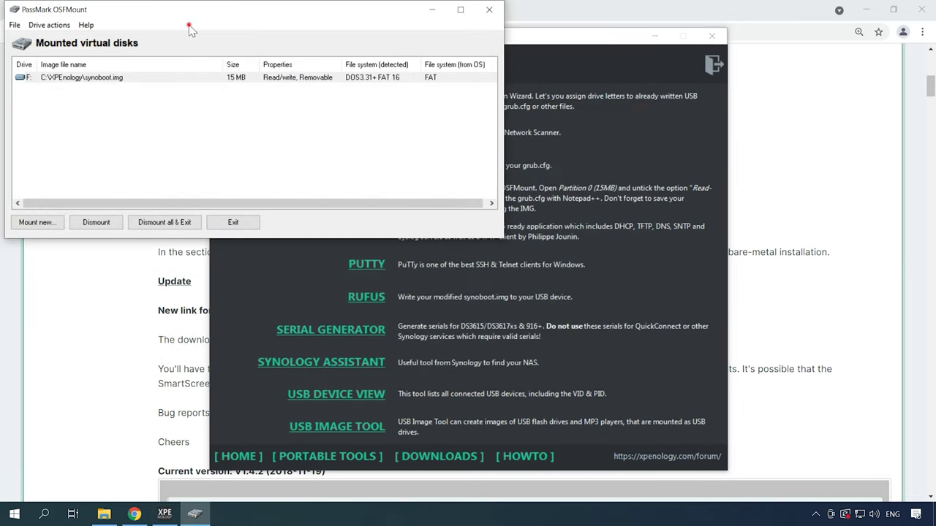
{"action": "left_click", "coordinate": [176, 227]}
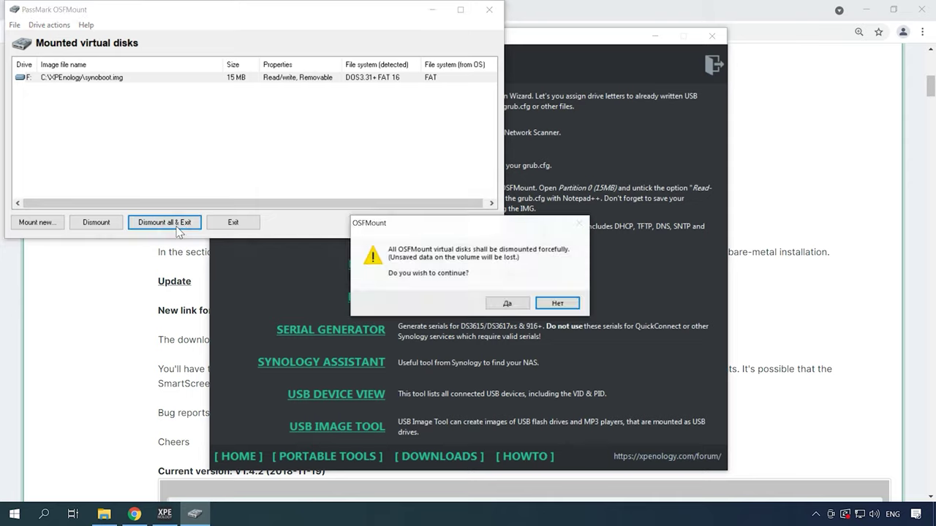
{"action": "left_click", "coordinate": [513, 305]}
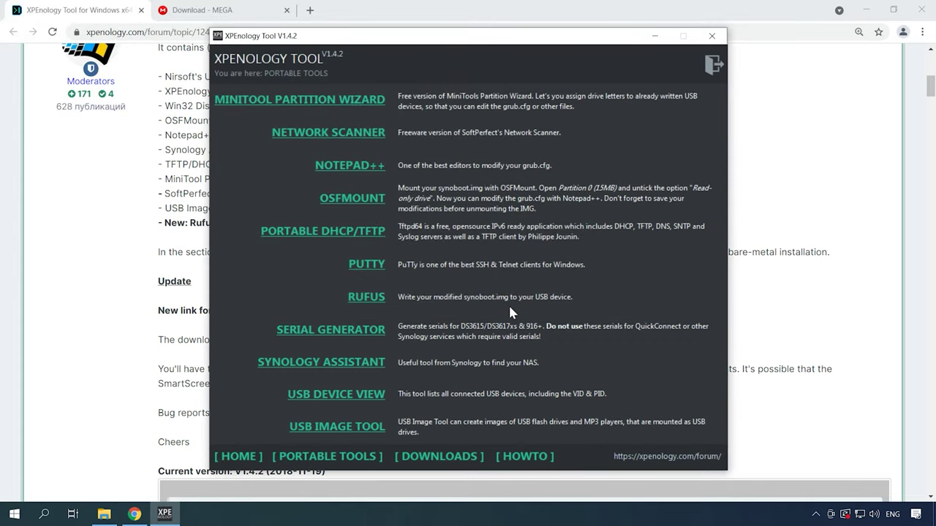
Step: Launch Rufus without automatic update checks and write synoboot.img from C:\XPEnology to the E: flash drive, accepting the erasure of its data
{"action": "left_click", "coordinate": [369, 301]}
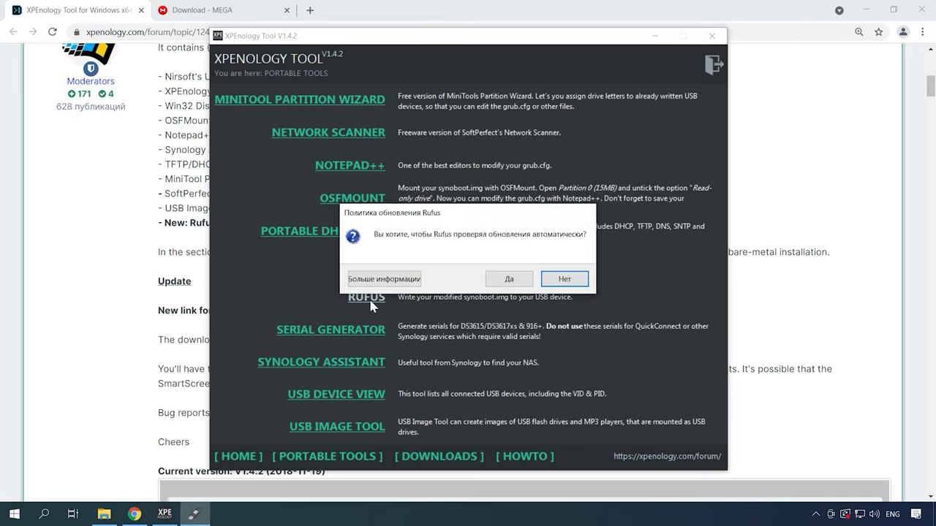
{"action": "left_click", "coordinate": [547, 282]}
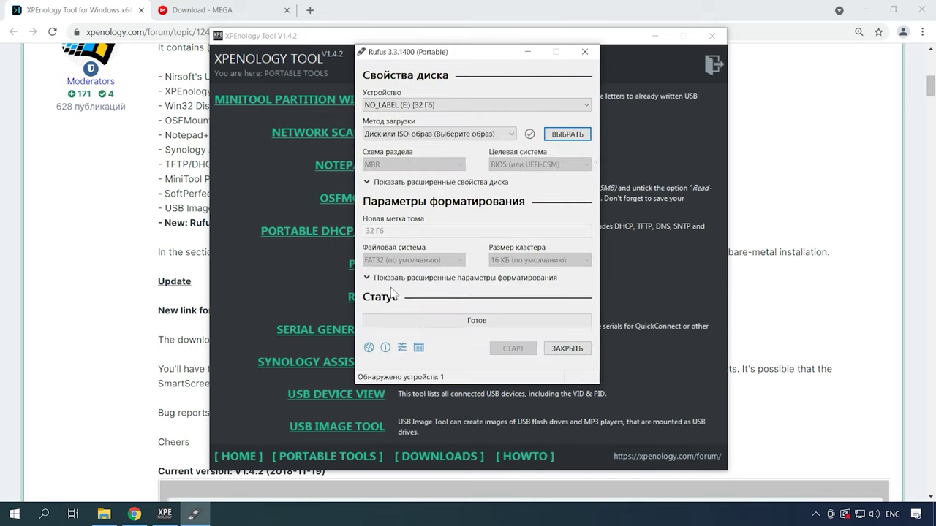
{"action": "left_click", "coordinate": [568, 135]}
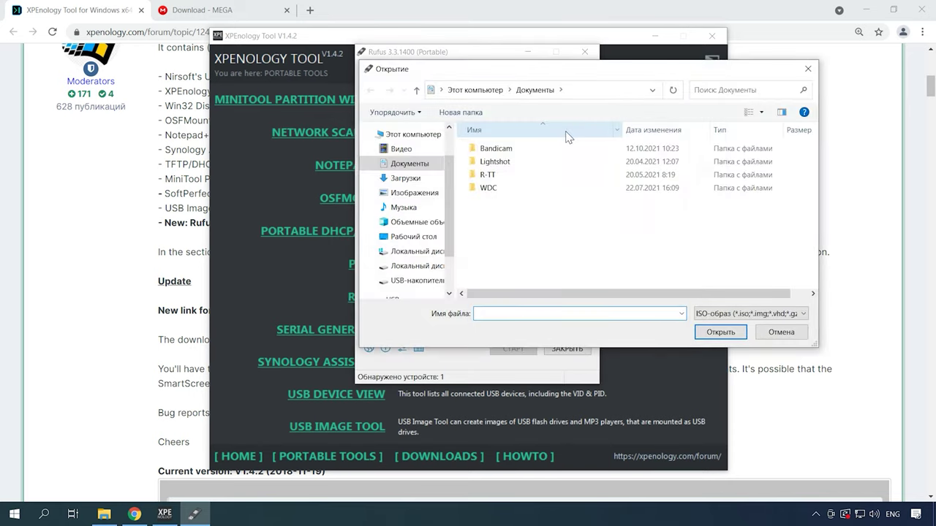
{"action": "left_click", "coordinate": [417, 251]}
{"action": "scroll", "coordinate": [512, 248], "scroll_direction": "down", "scroll_amount": 5}
{"action": "left_click", "coordinate": [507, 269]}
{"action": "double_click", "coordinate": [506, 269]}
{"action": "left_click", "coordinate": [505, 150]}
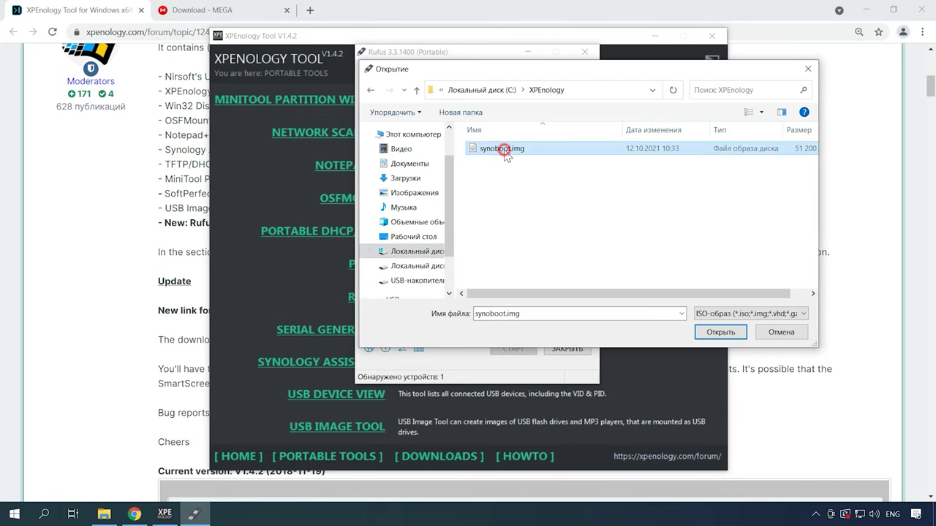
{"action": "left_click", "coordinate": [719, 332]}
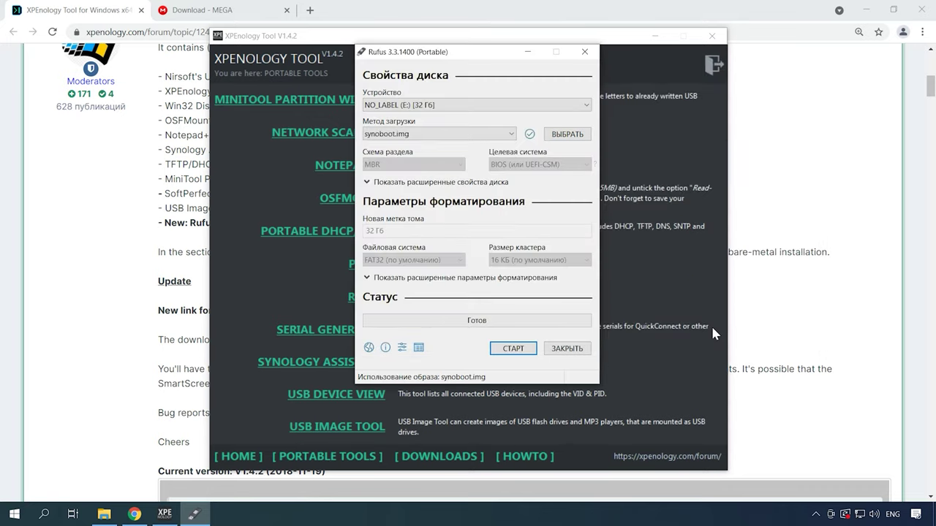
{"action": "left_click", "coordinate": [512, 352]}
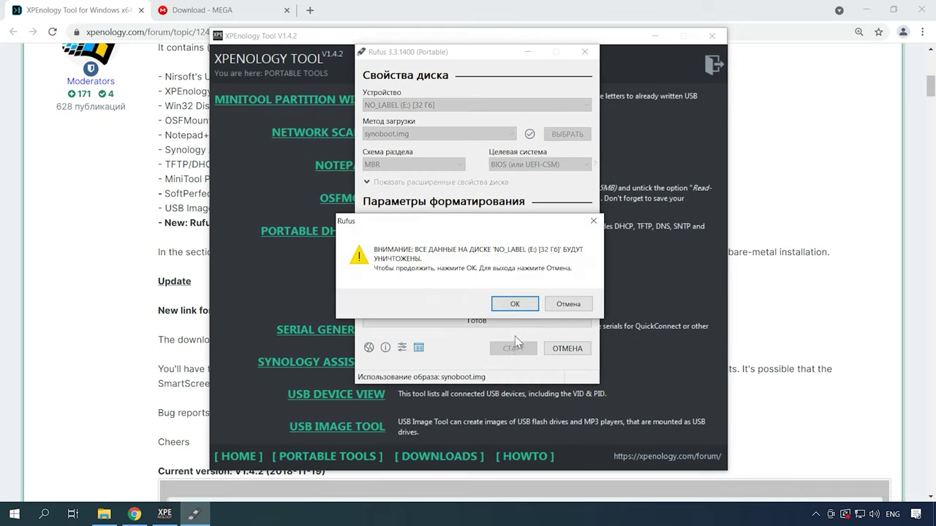
{"action": "left_click", "coordinate": [514, 307]}
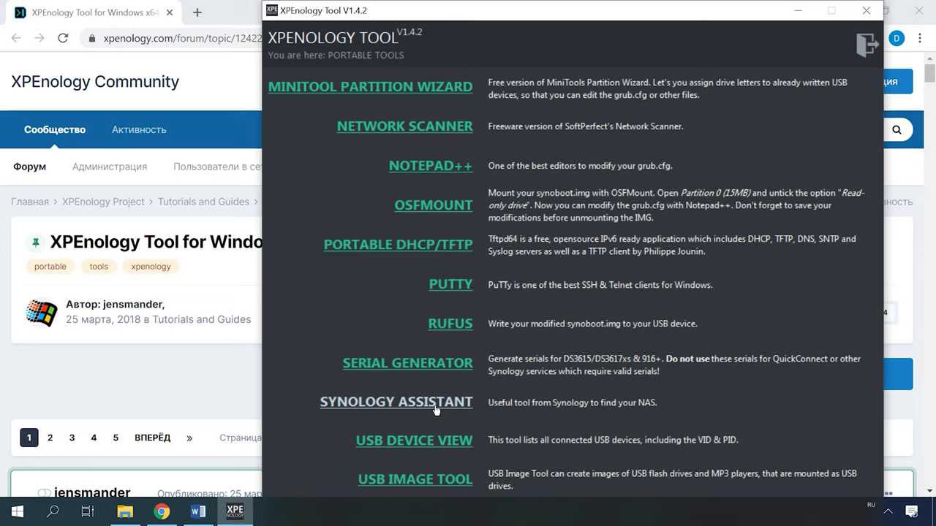
Step: Launch Synology Assistant from XPEnology Tool and allow dsassistant.exe through the firewall on private networks
{"action": "left_click", "coordinate": [434, 410]}
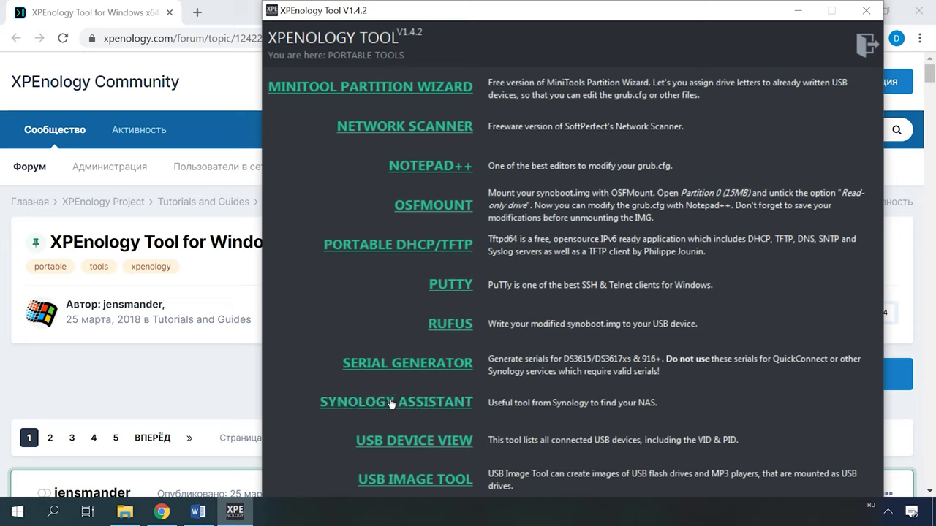
{"action": "left_click", "coordinate": [435, 411]}
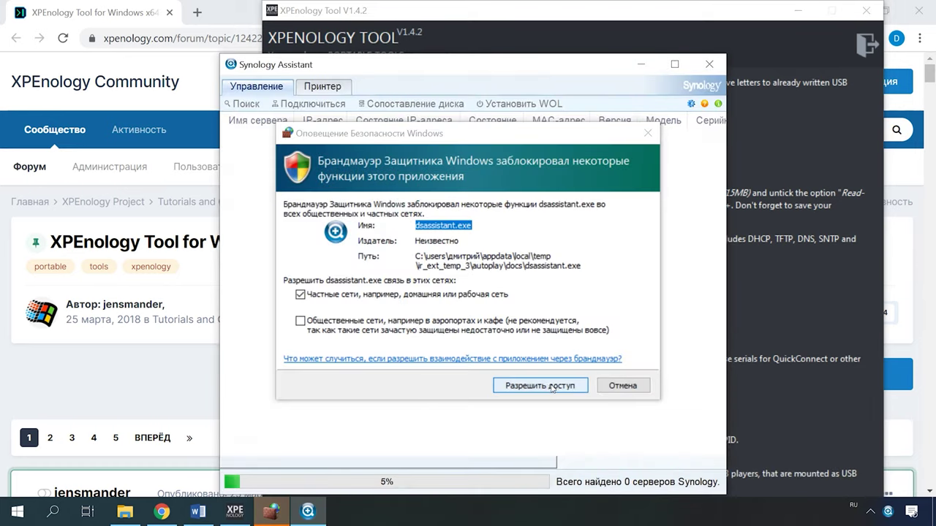
{"action": "left_click", "coordinate": [550, 385]}
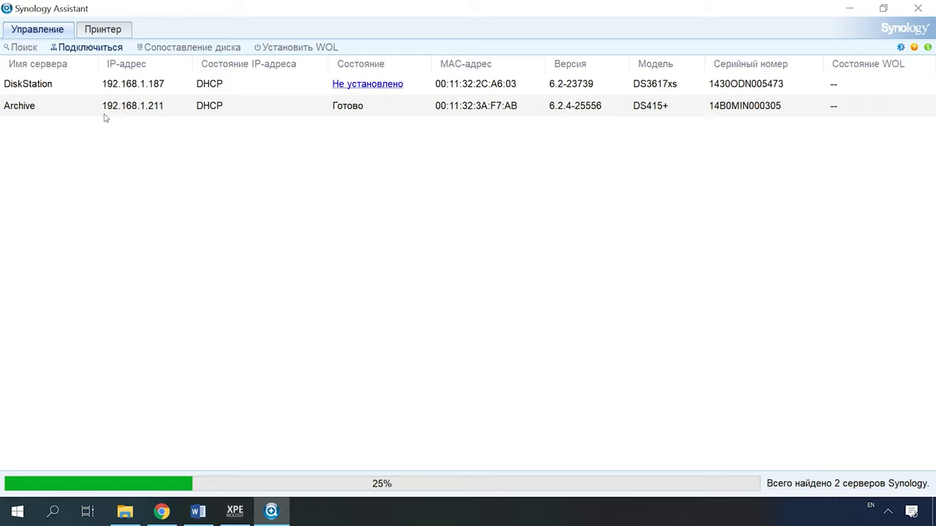
Step: Connect to the DiskStation server of model DS3617xs and accept the Synology licence agreement
{"action": "left_click", "coordinate": [43, 89]}
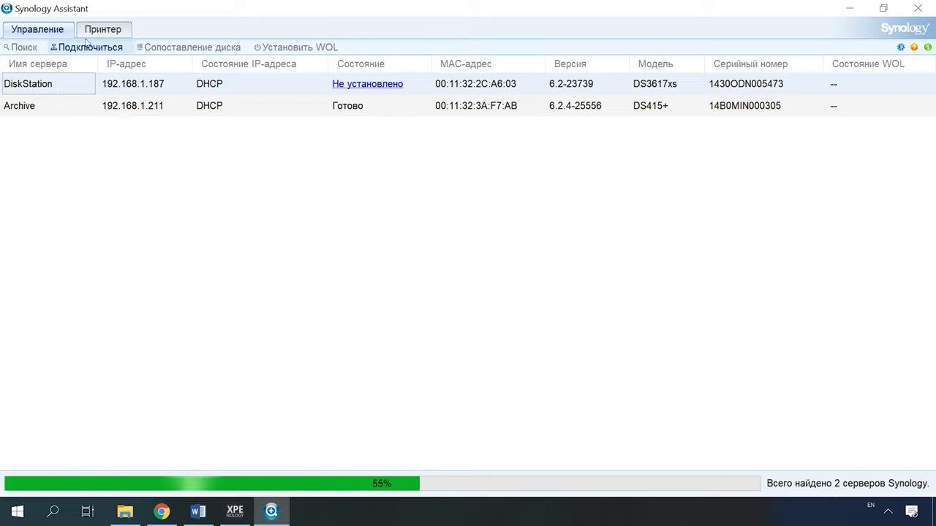
{"action": "left_click", "coordinate": [90, 47]}
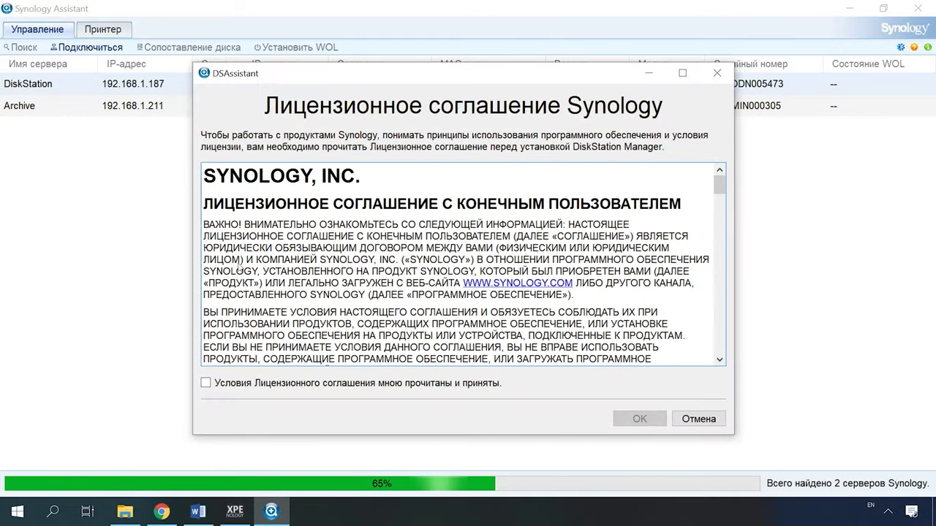
{"action": "left_click", "coordinate": [220, 383]}
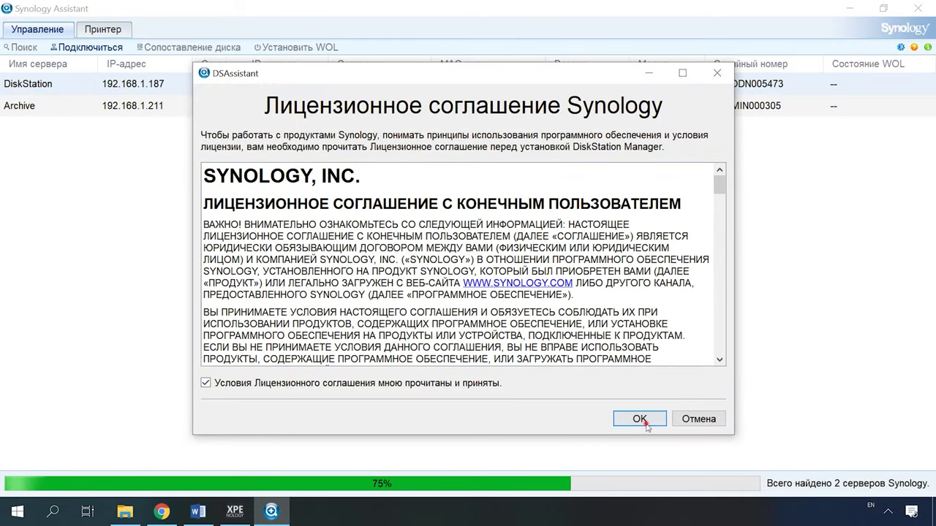
{"action": "left_click", "coordinate": [640, 419]}
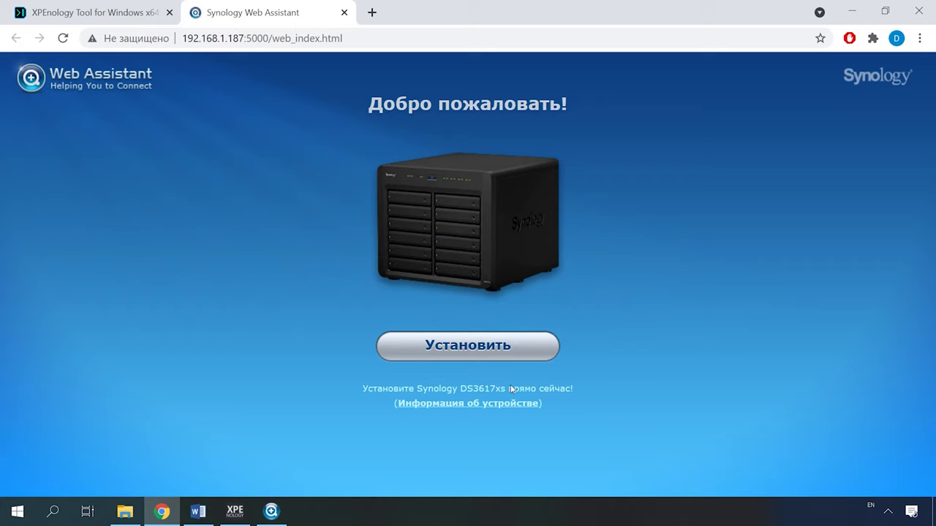
Step: Begin the DSM setup in Web Assistant, choose manual installation and select DSM_DS3617xs_23739.pat as the installation file
{"action": "left_click", "coordinate": [471, 355]}
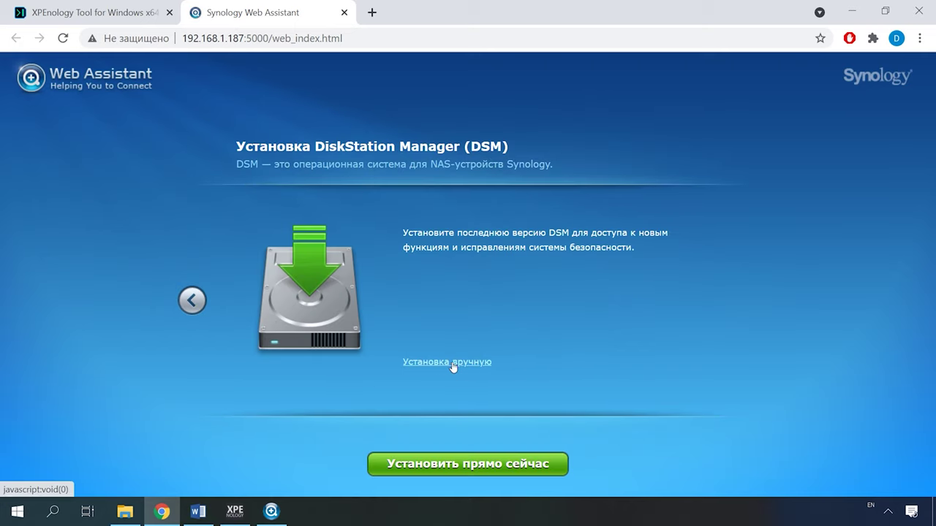
{"action": "left_click", "coordinate": [455, 364]}
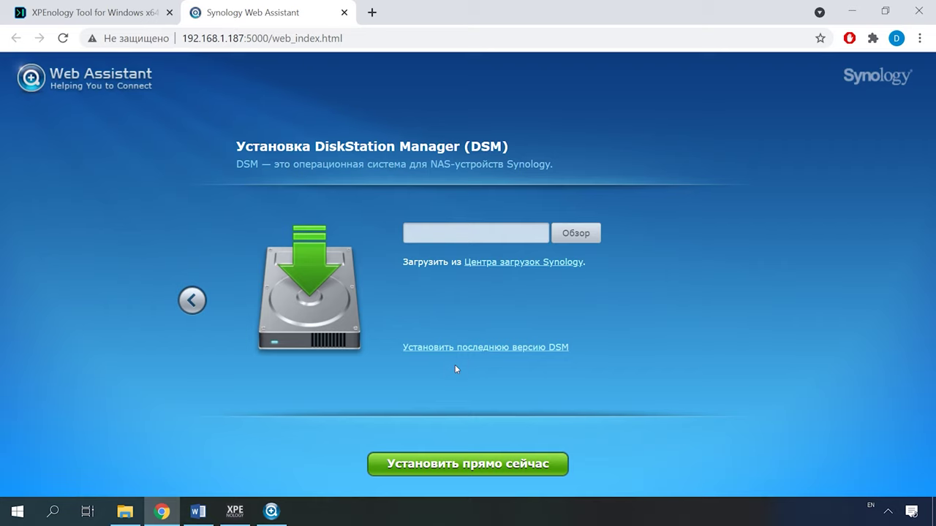
{"action": "left_click", "coordinate": [576, 237]}
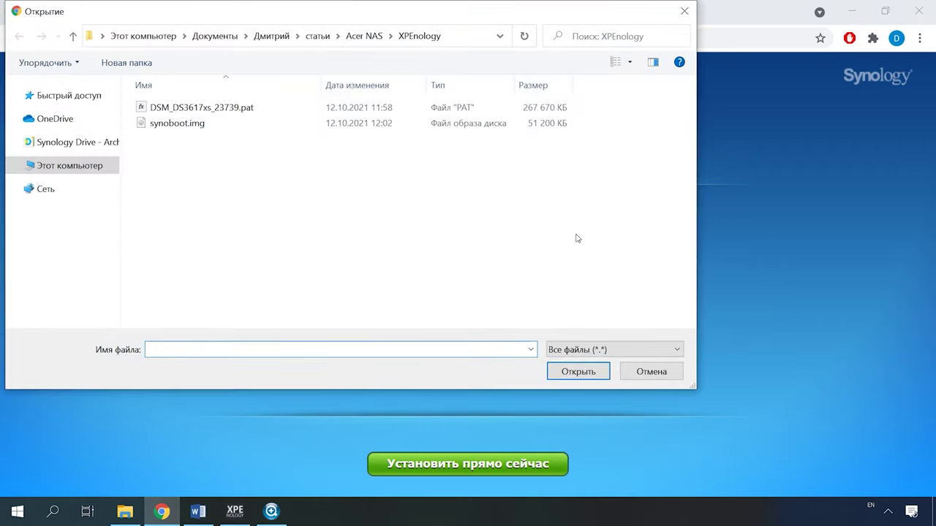
{"action": "left_click", "coordinate": [180, 108]}
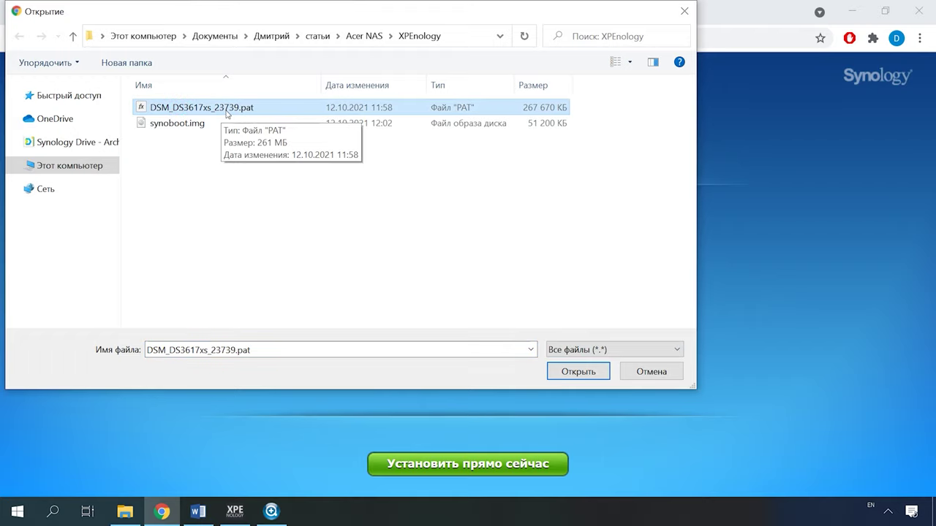
{"action": "left_click", "coordinate": [579, 373]}
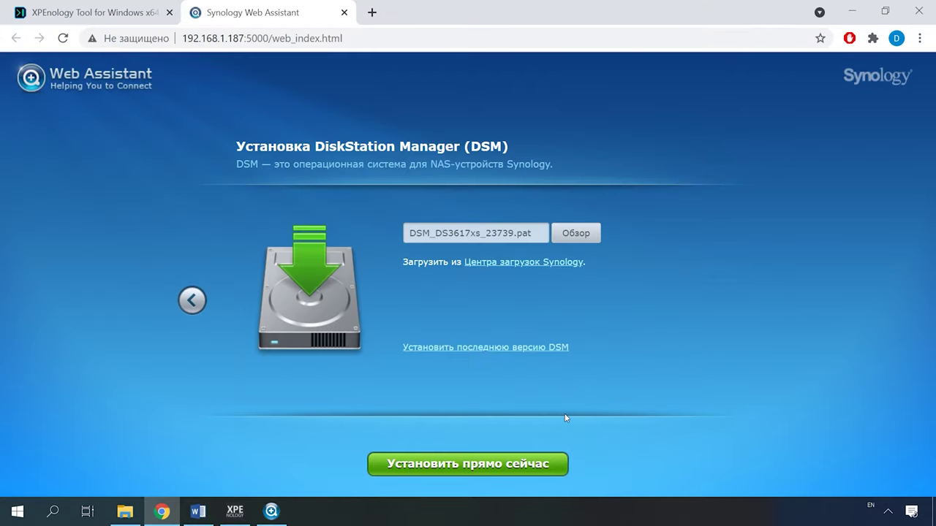
Step: Start the DSM installation and accept the erasure of all data on hard disks 1 to 4
{"action": "left_click", "coordinate": [475, 473]}
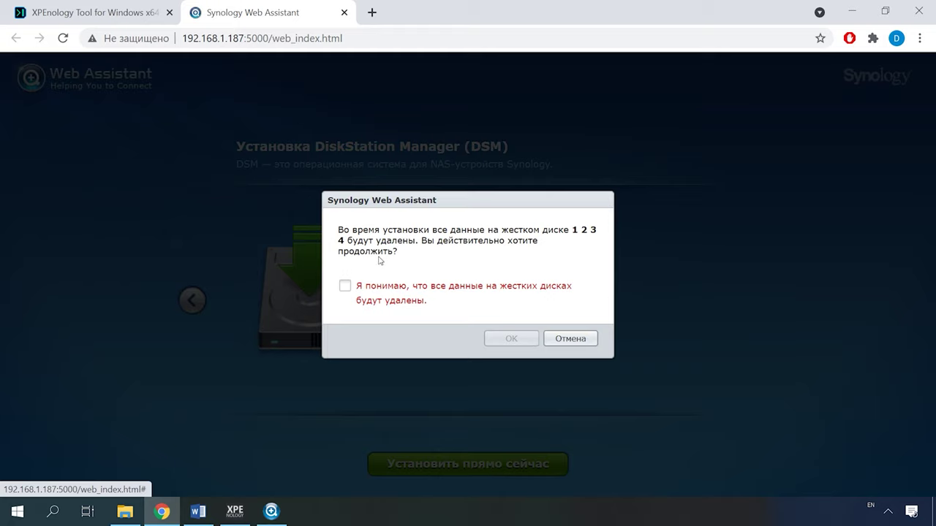
{"action": "left_click", "coordinate": [345, 288]}
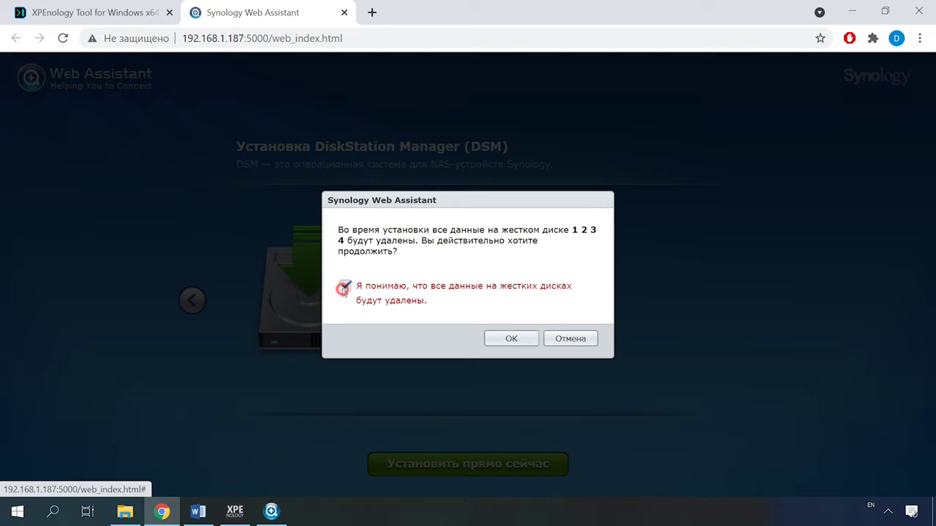
{"action": "left_click", "coordinate": [507, 342]}
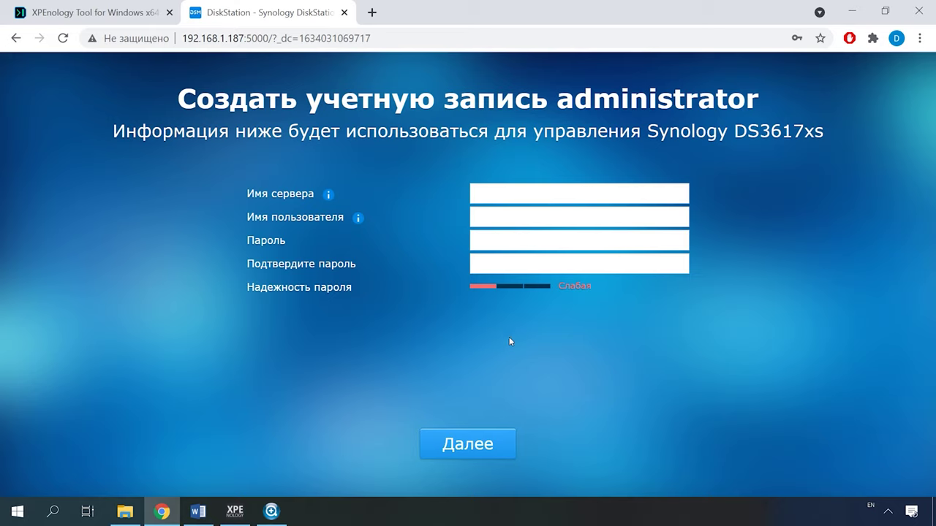
Step: Create the administrator account with server name XPEnology and username admin, entering and confirming the account password
{"action": "left_click", "coordinate": [498, 191]}
{"action": "type", "text": "XPEnology"}
{"action": "left_click", "coordinate": [497, 217]}
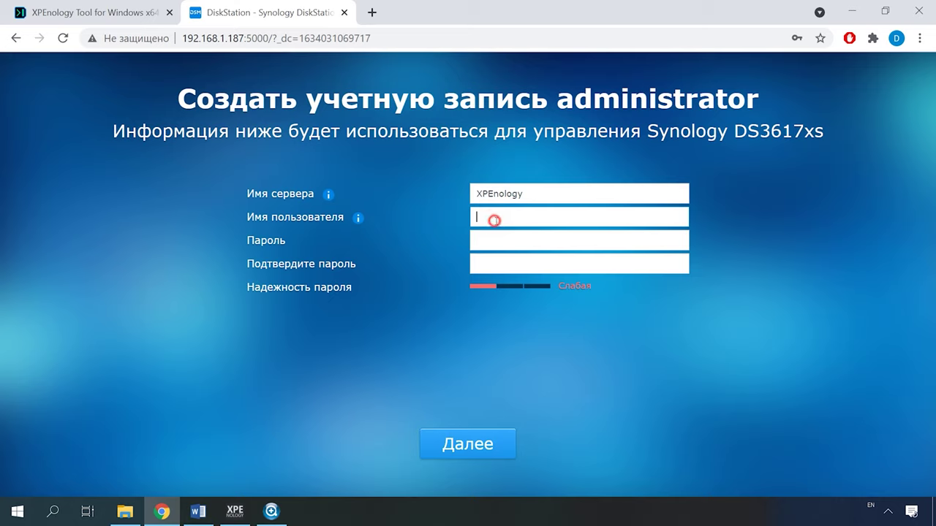
{"action": "type", "text": "admin"}
{"action": "key", "text": "Tab"}
{"action": "key", "text": "ctrl+v"}
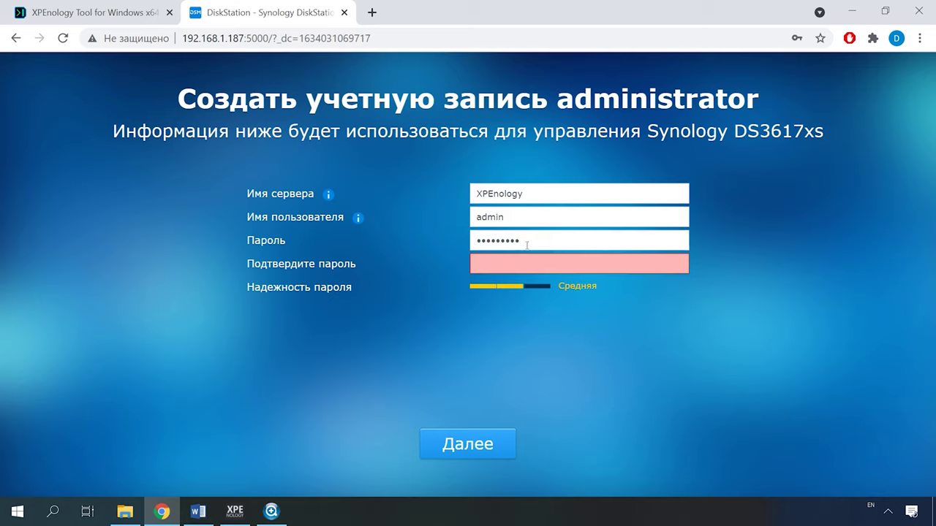
{"action": "left_click", "coordinate": [516, 269]}
{"action": "key", "text": "ctrl+v"}
{"action": "left_click", "coordinate": [557, 323]}
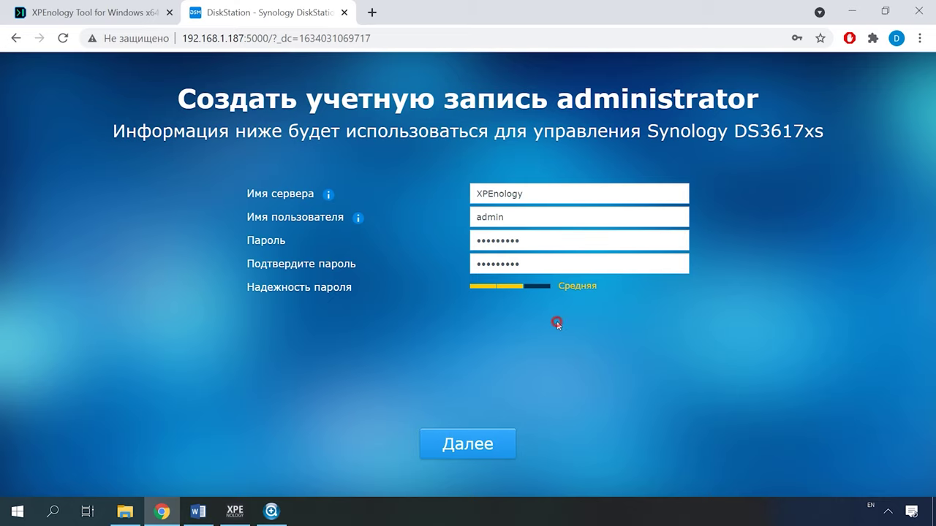
{"action": "left_click", "coordinate": [479, 453]}
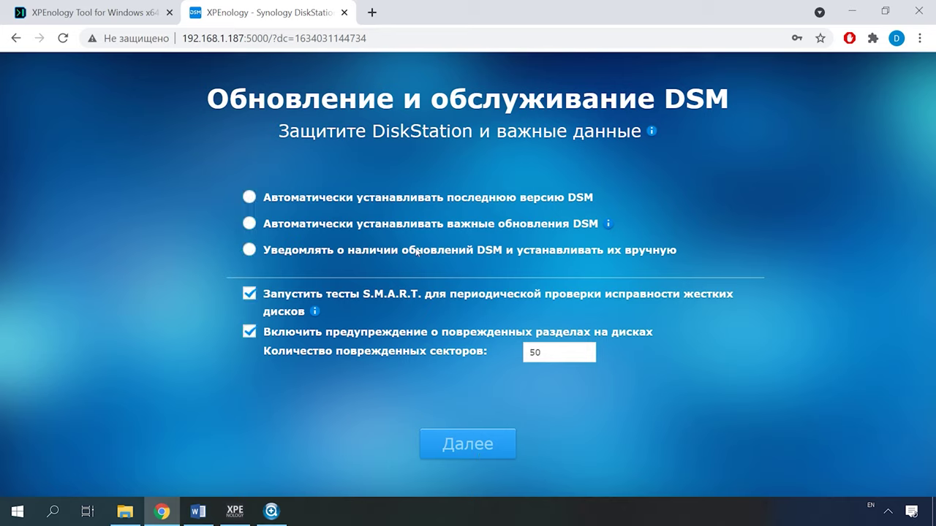
Step: Choose DSM update notifications with manual installation, and skip the QuickConnect setup
{"action": "left_click", "coordinate": [252, 250]}
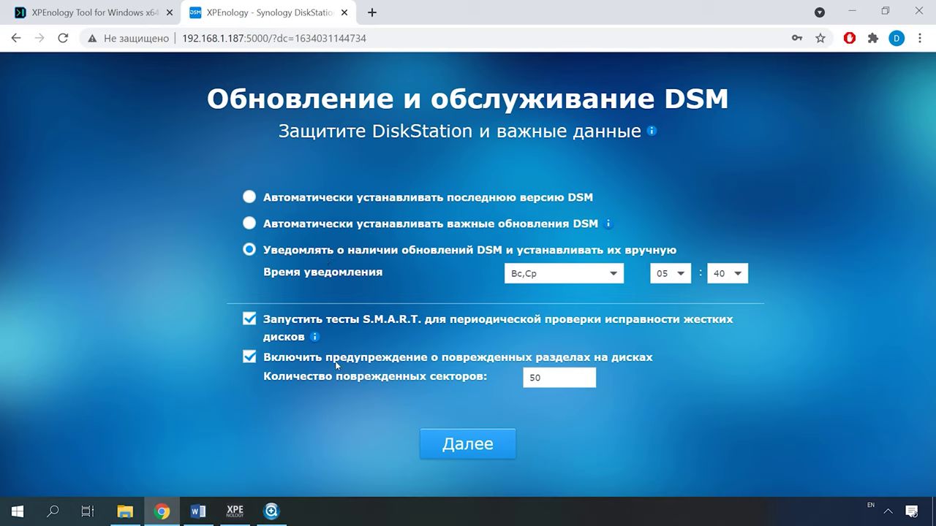
{"action": "left_click", "coordinate": [476, 453]}
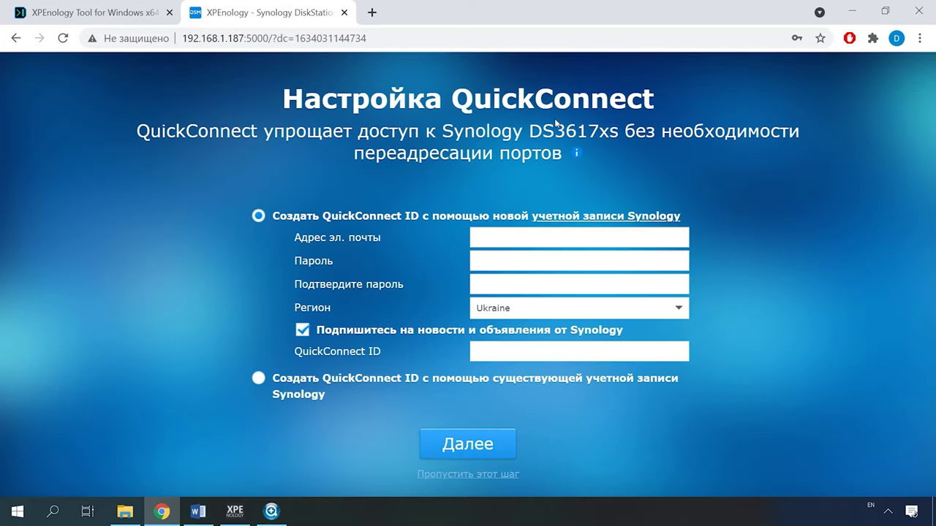
{"action": "left_click", "coordinate": [473, 475]}
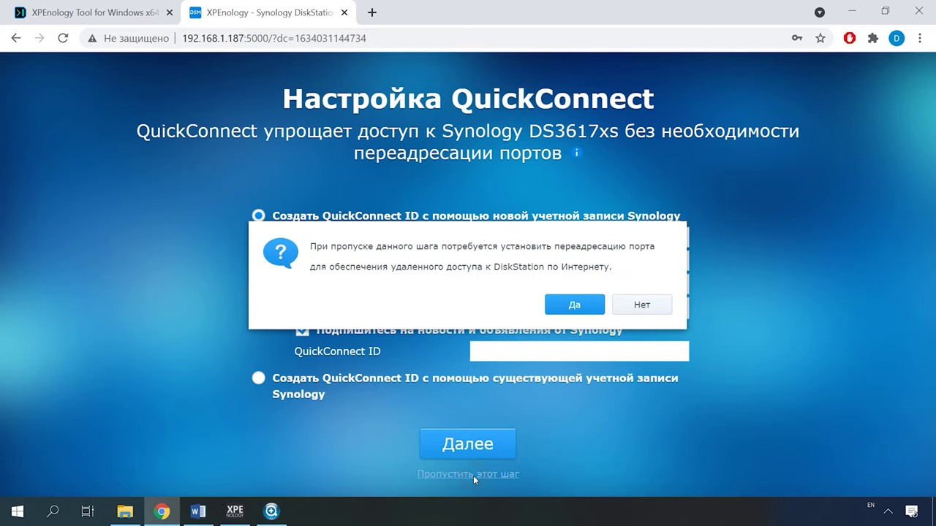
{"action": "left_click", "coordinate": [576, 305]}
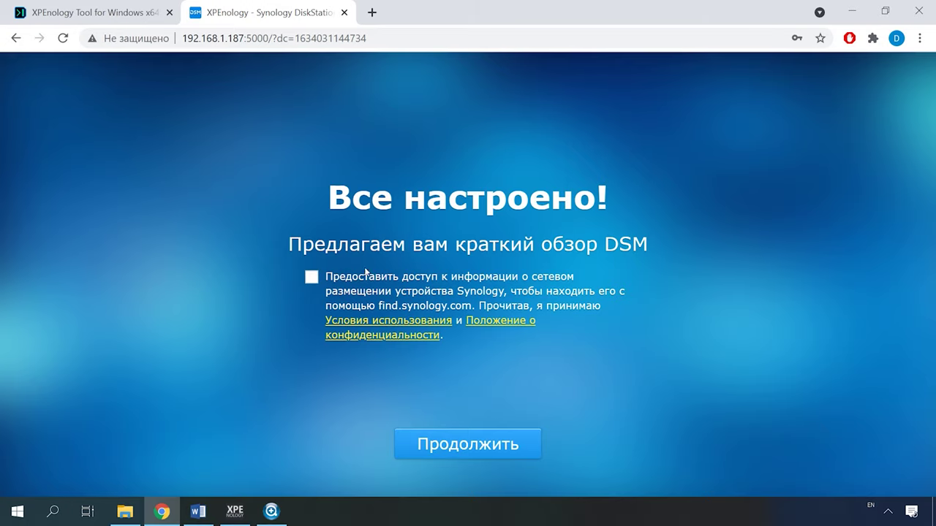
Step: Finish the setup without sharing the device's network location, skip device analytics and close DSM Help
{"action": "left_click", "coordinate": [478, 458]}
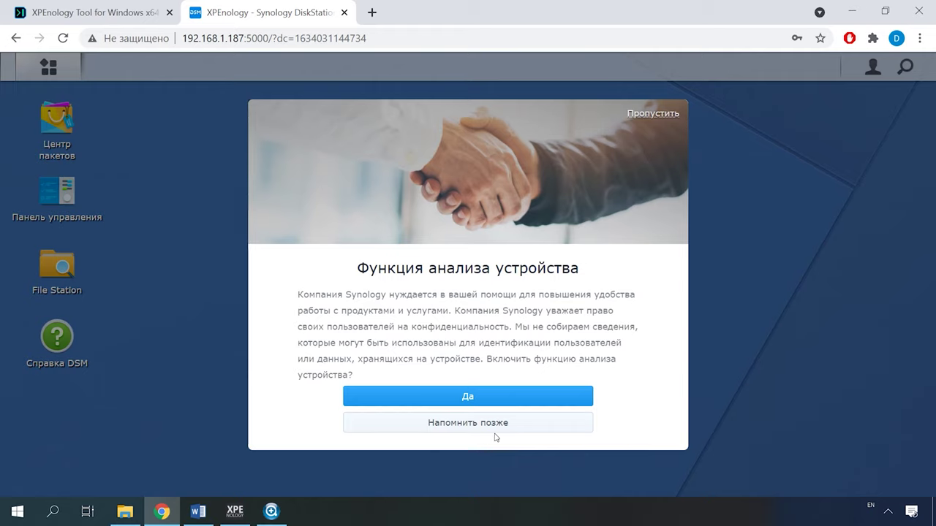
{"action": "left_click", "coordinate": [667, 115]}
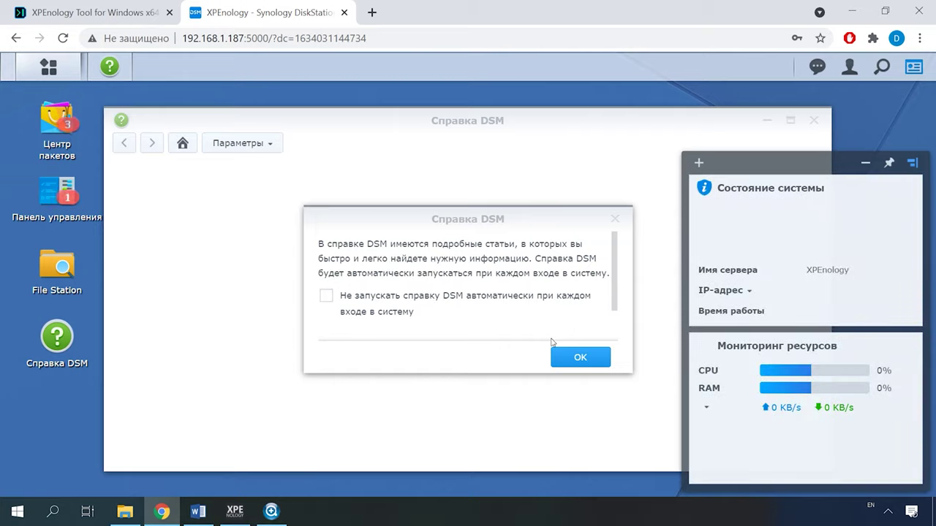
{"action": "left_click", "coordinate": [578, 357]}
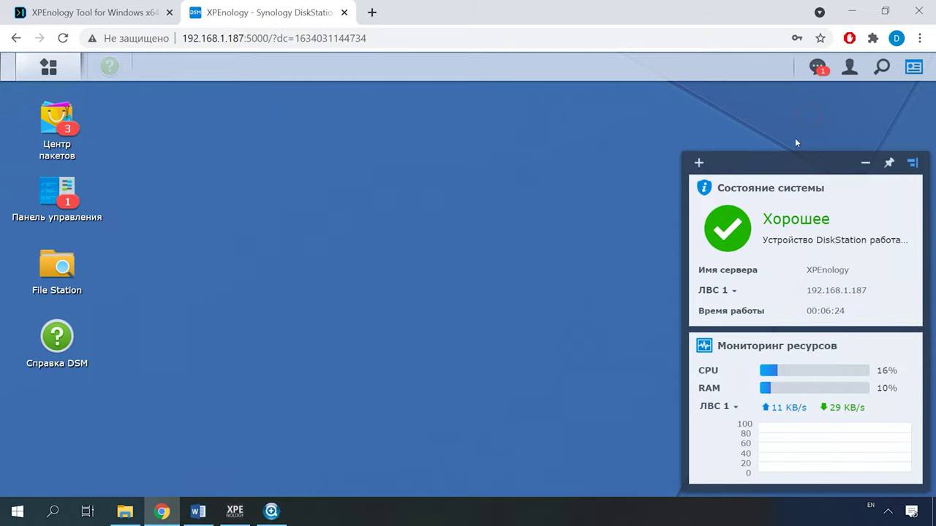
{"action": "left_click", "coordinate": [812, 120]}
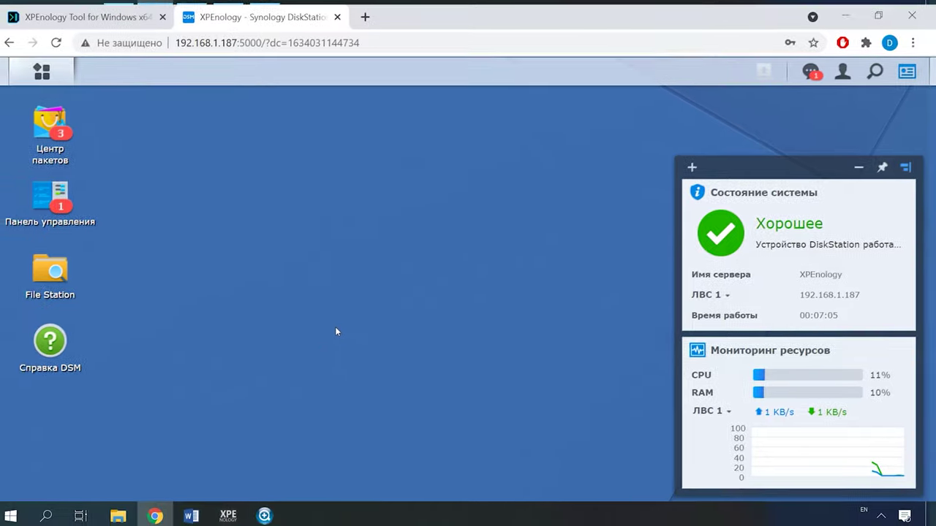
Step: Start a new storage pool in Storage Manager with the additional flexibility type (Дополнительная гибкость) and RAID 5
{"action": "left_click", "coordinate": [51, 77]}
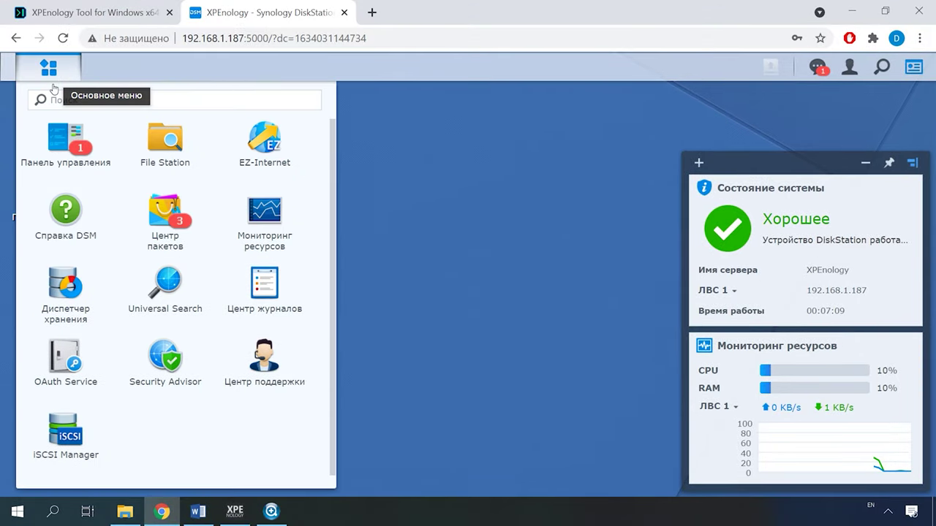
{"action": "left_click", "coordinate": [63, 322]}
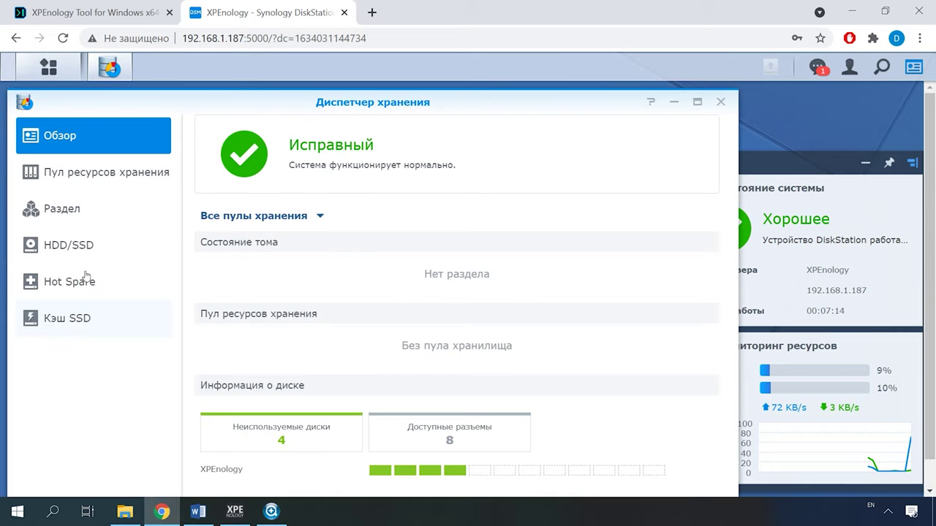
{"action": "left_click", "coordinate": [112, 183]}
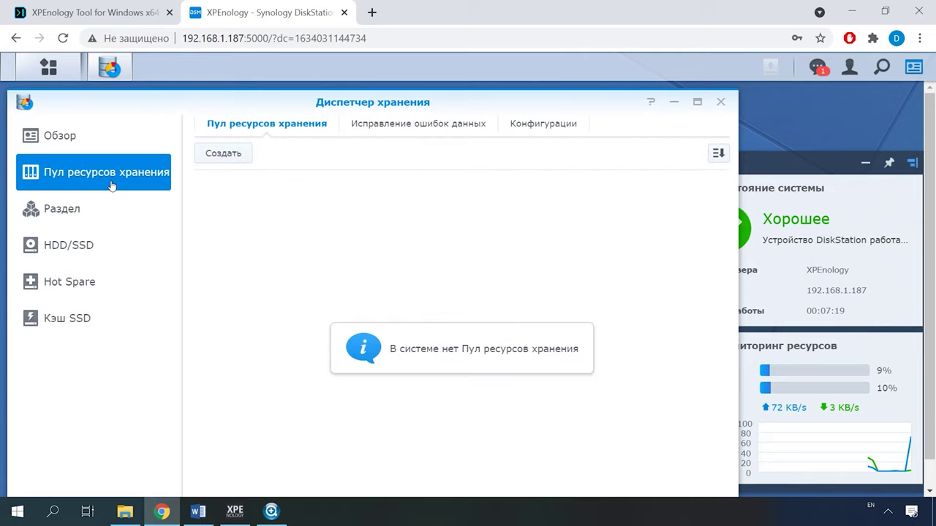
{"action": "left_click", "coordinate": [223, 156]}
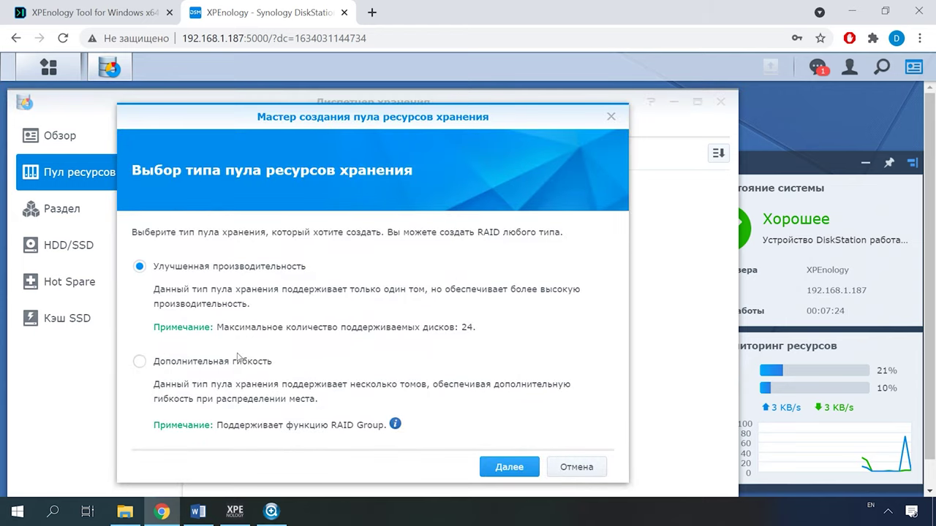
{"action": "left_click", "coordinate": [213, 365]}
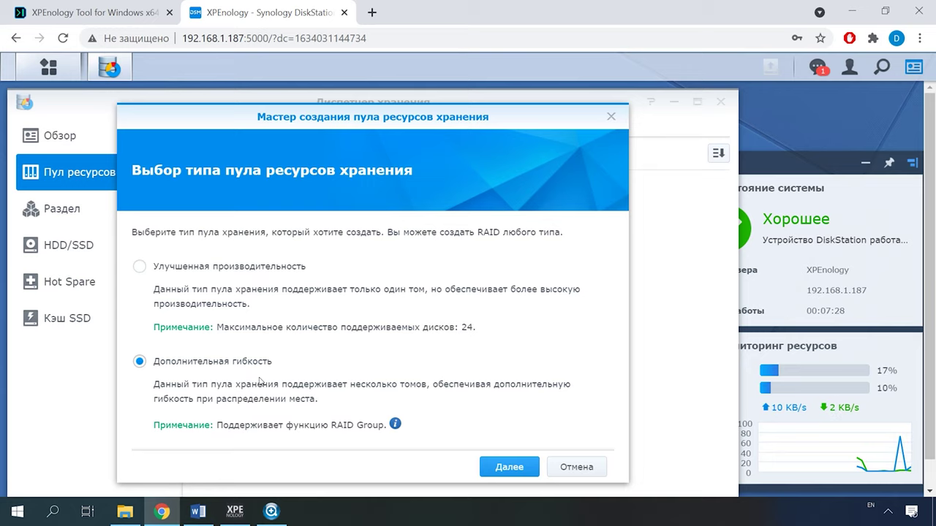
{"action": "left_click", "coordinate": [509, 467]}
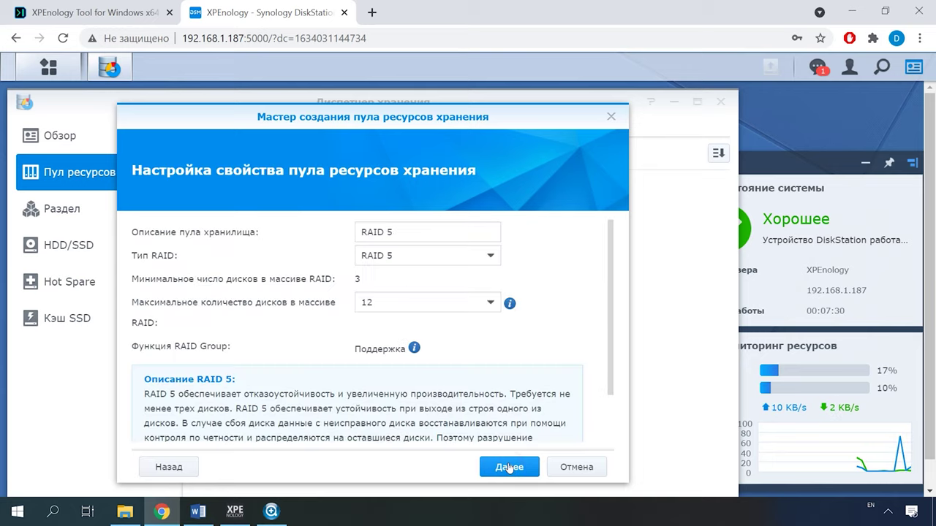
{"action": "left_click", "coordinate": [491, 255]}
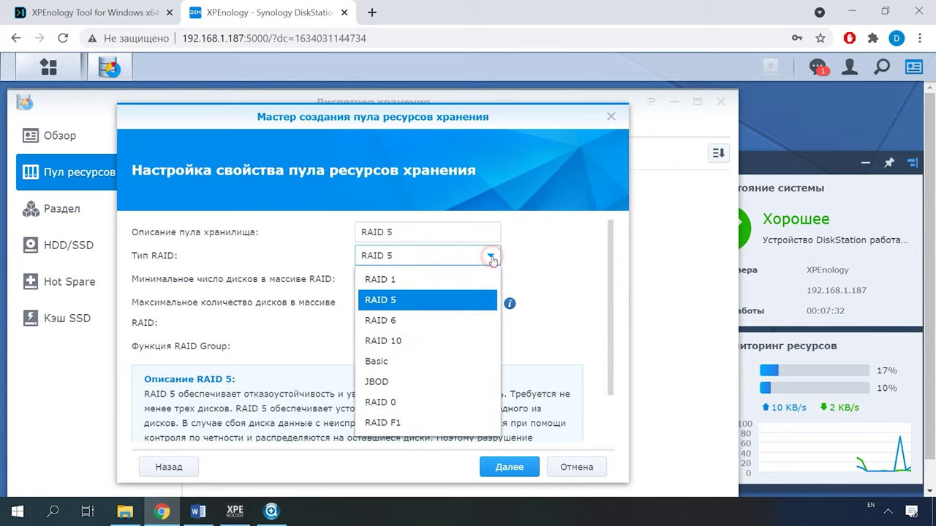
{"action": "left_click", "coordinate": [409, 307]}
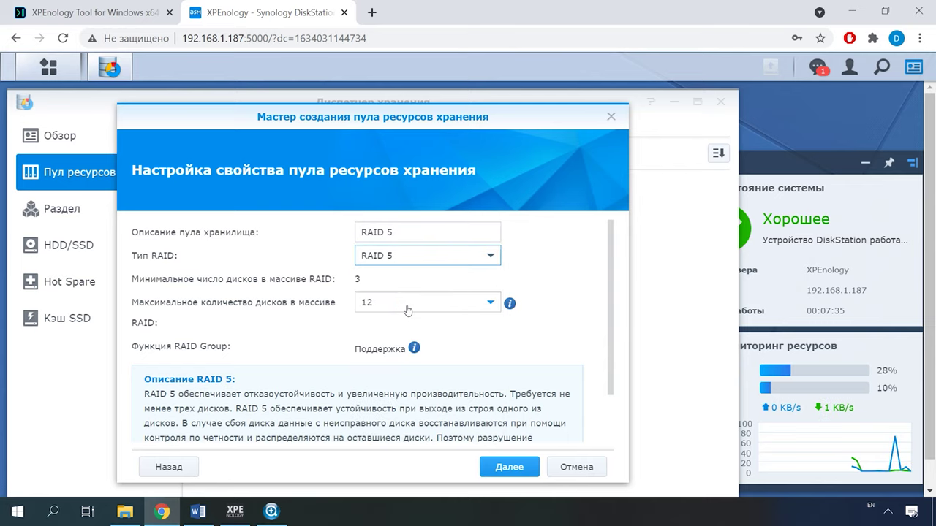
{"action": "left_click", "coordinate": [512, 470]}
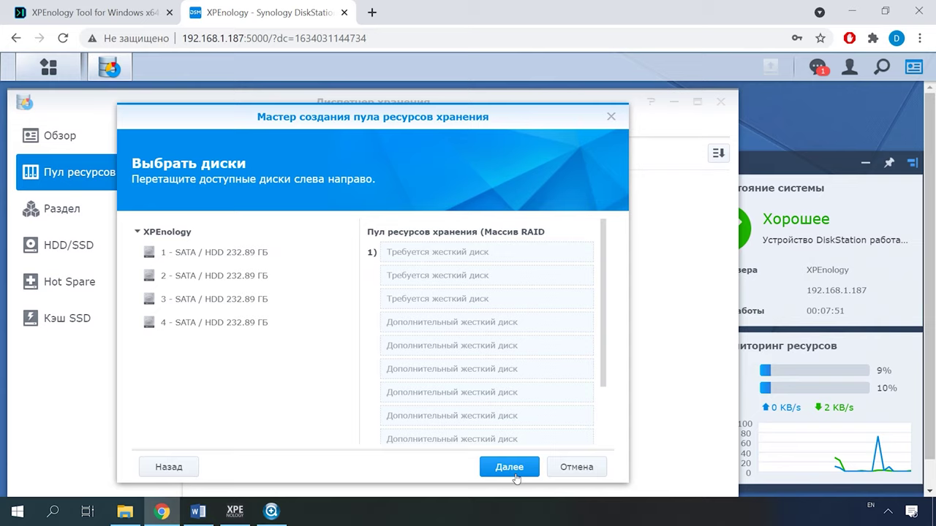
Step: Add disks 2, 3 and 4 to the RAID 5 pool, accept their data erasure and apply the pool settings
{"action": "left_click_drag", "start_coordinate": [230, 276], "coordinate": [443, 252]}
{"action": "left_click_drag", "start_coordinate": [278, 278], "coordinate": [409, 275]}
{"action": "left_click_drag", "start_coordinate": [182, 274], "coordinate": [402, 307]}
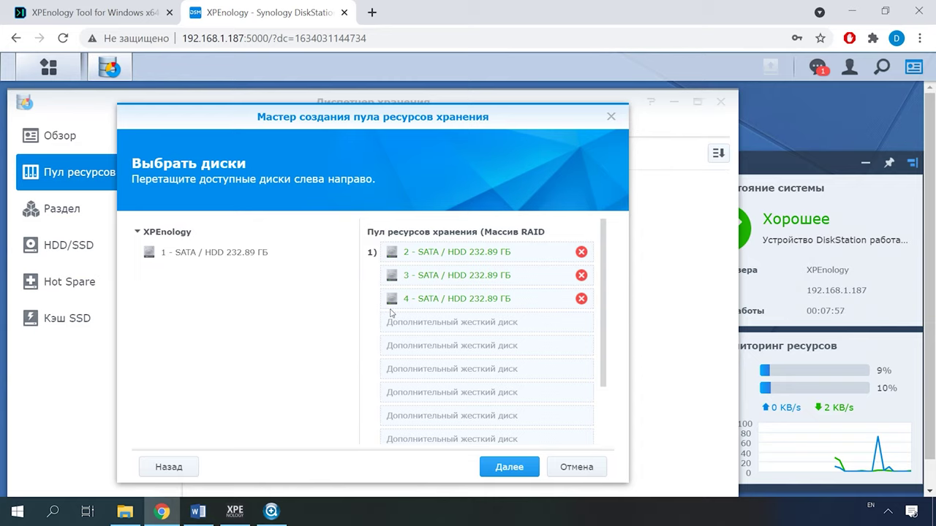
{"action": "left_click", "coordinate": [511, 471]}
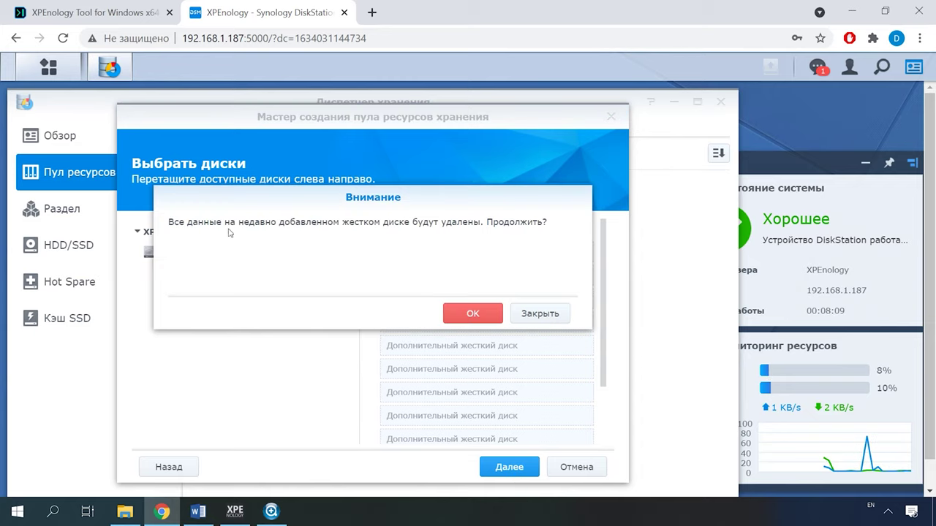
{"action": "left_click", "coordinate": [476, 321]}
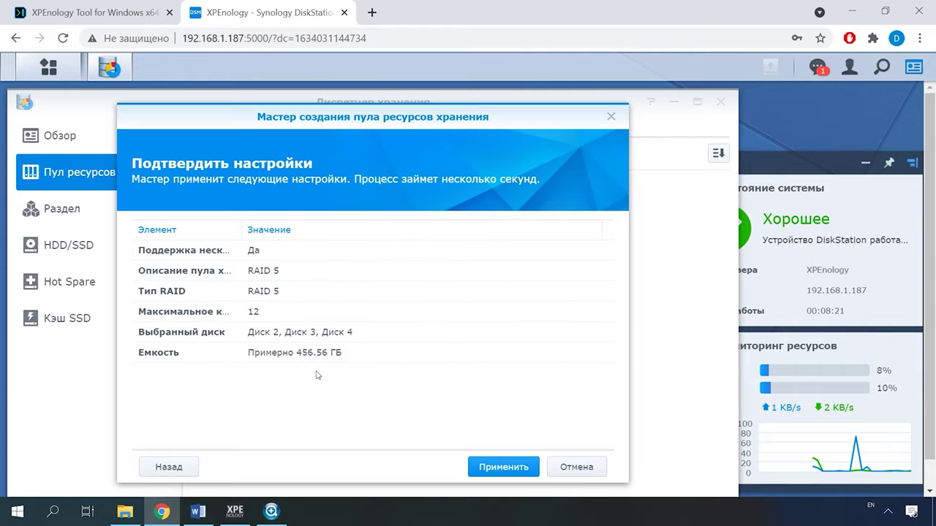
{"action": "left_click", "coordinate": [509, 473]}
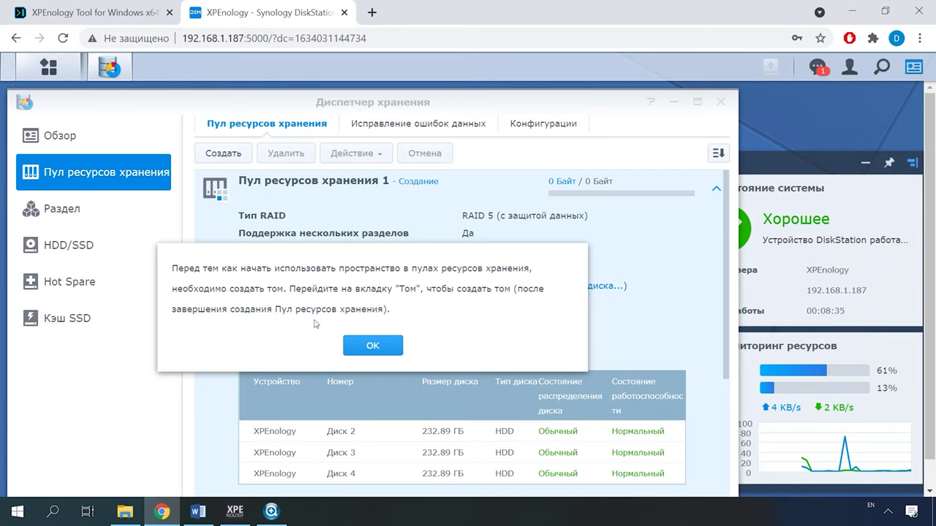
{"action": "left_click", "coordinate": [376, 355]}
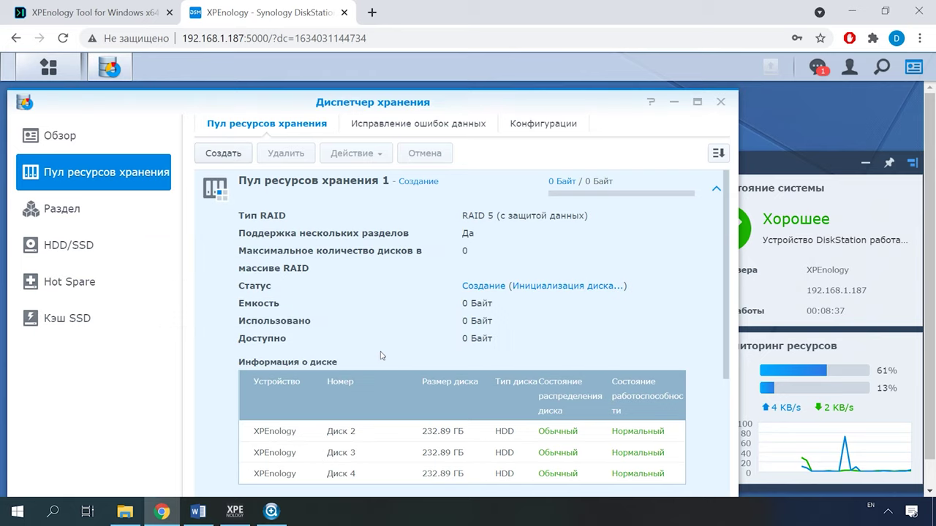
Step: Start a new volume on storage pool 1 with a size of 456 GB and the ext4 file system
{"action": "left_click", "coordinate": [77, 218]}
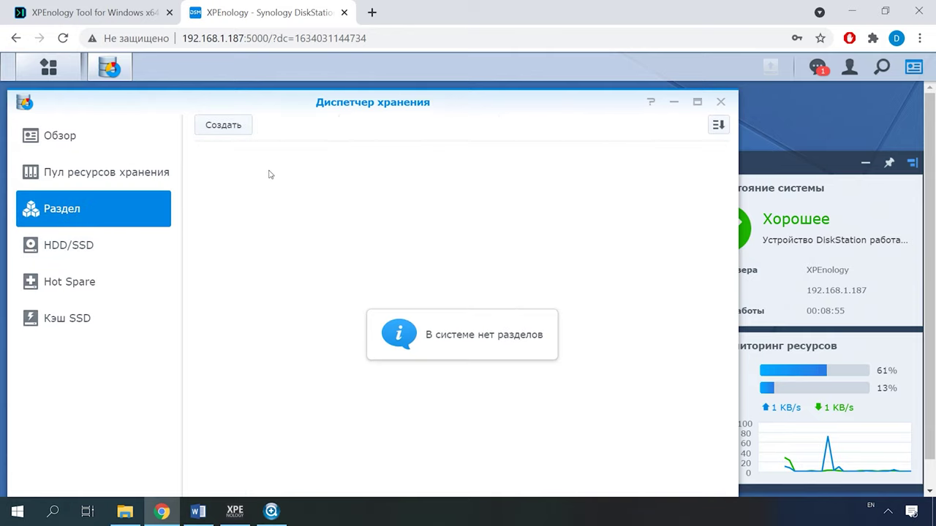
{"action": "left_click", "coordinate": [221, 130]}
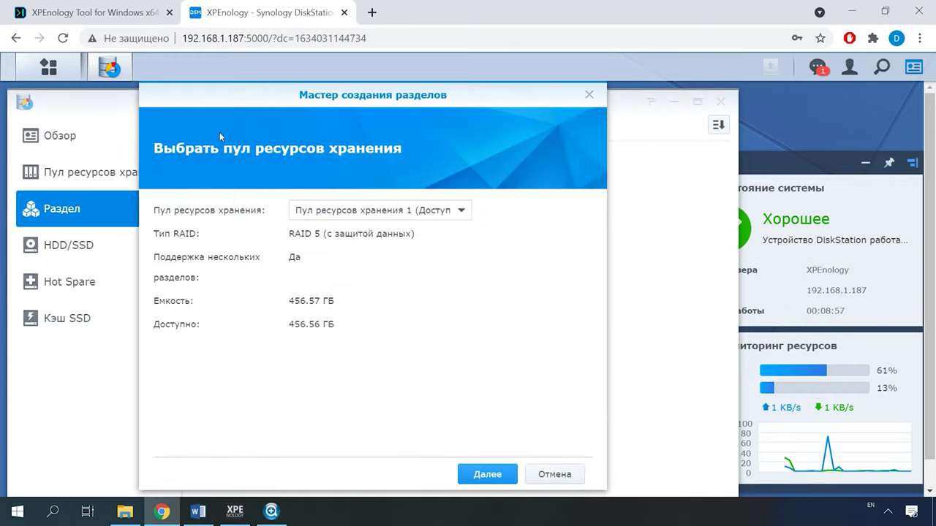
{"action": "left_click", "coordinate": [459, 211]}
{"action": "left_click", "coordinate": [456, 212]}
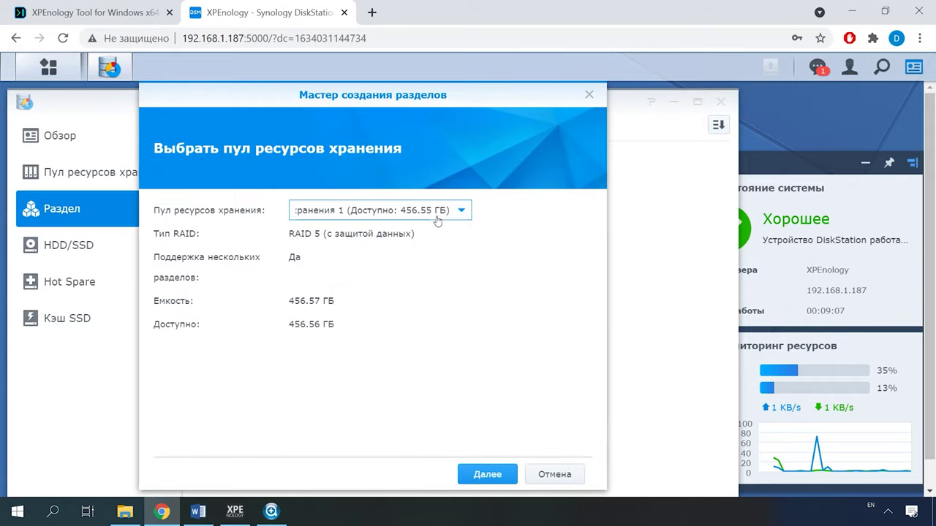
{"action": "left_click", "coordinate": [488, 475]}
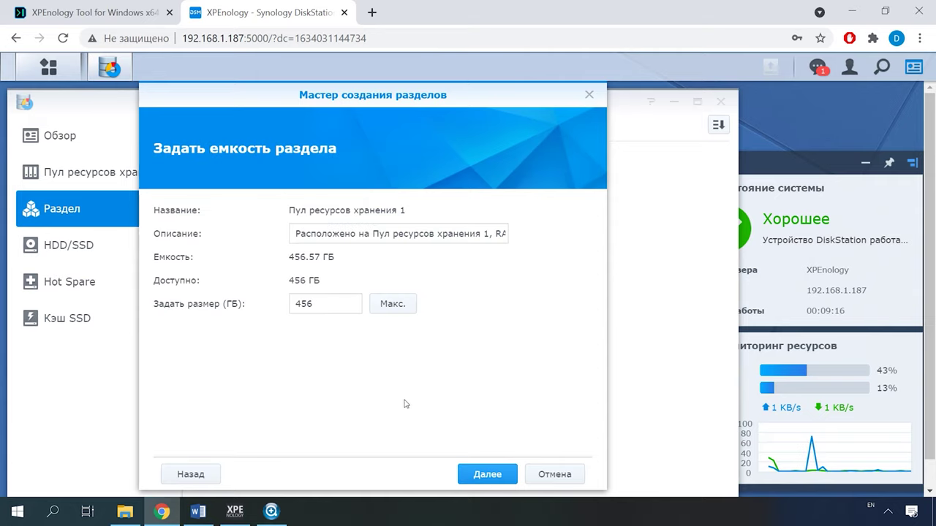
{"action": "left_click_drag", "start_coordinate": [330, 301], "coordinate": [287, 305]}
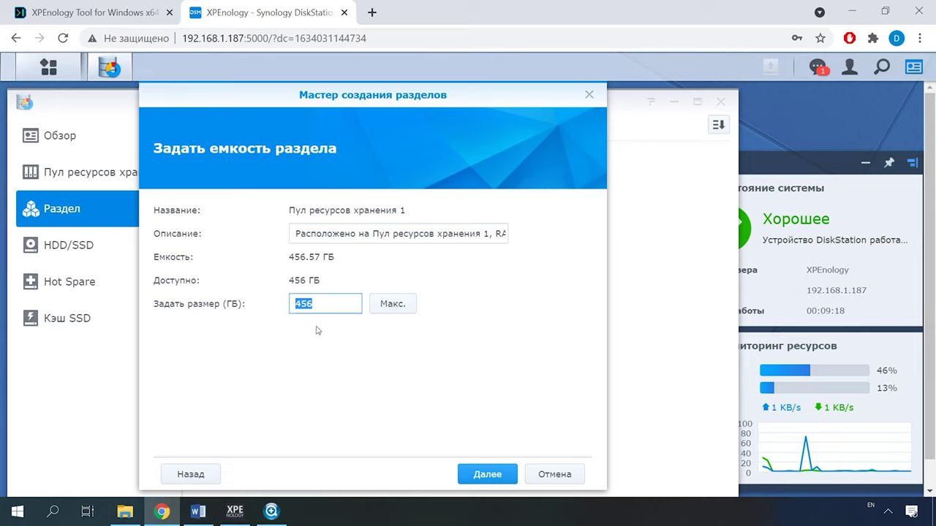
{"action": "left_click", "coordinate": [491, 477]}
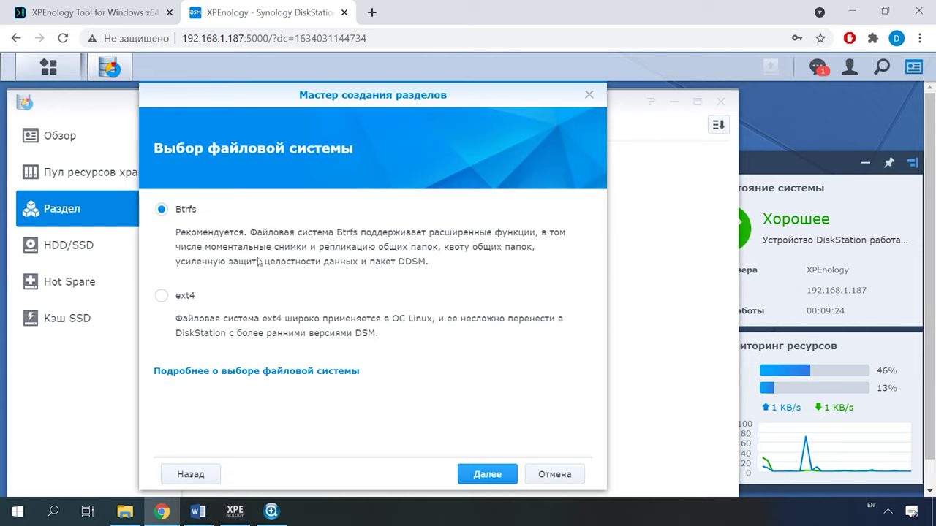
{"action": "left_click", "coordinate": [187, 296]}
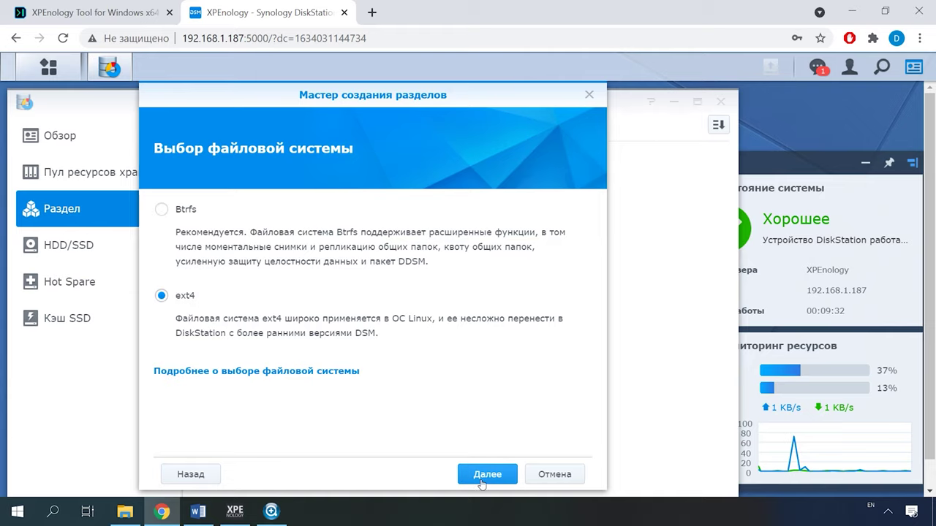